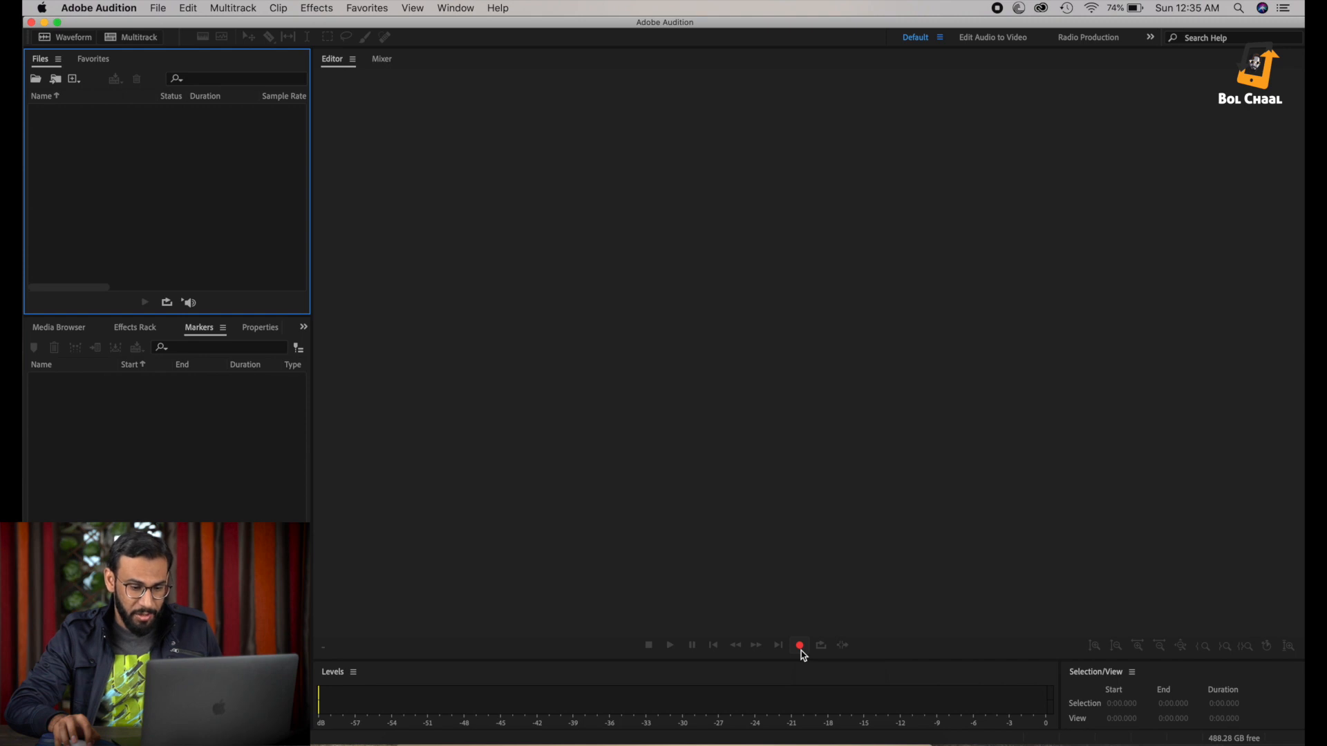
Step: Record a short test clip of about 3 seconds in a new audio file
left_click(800, 648)
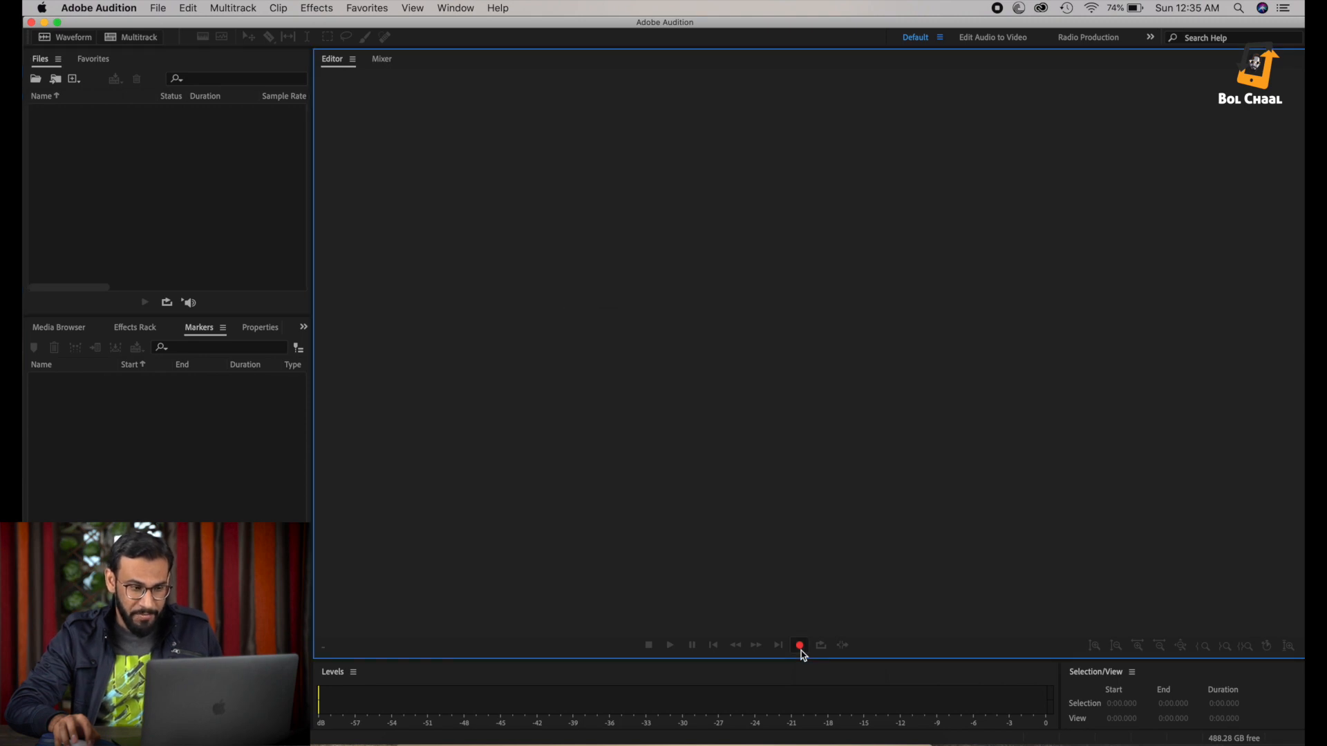
left_click(738, 435)
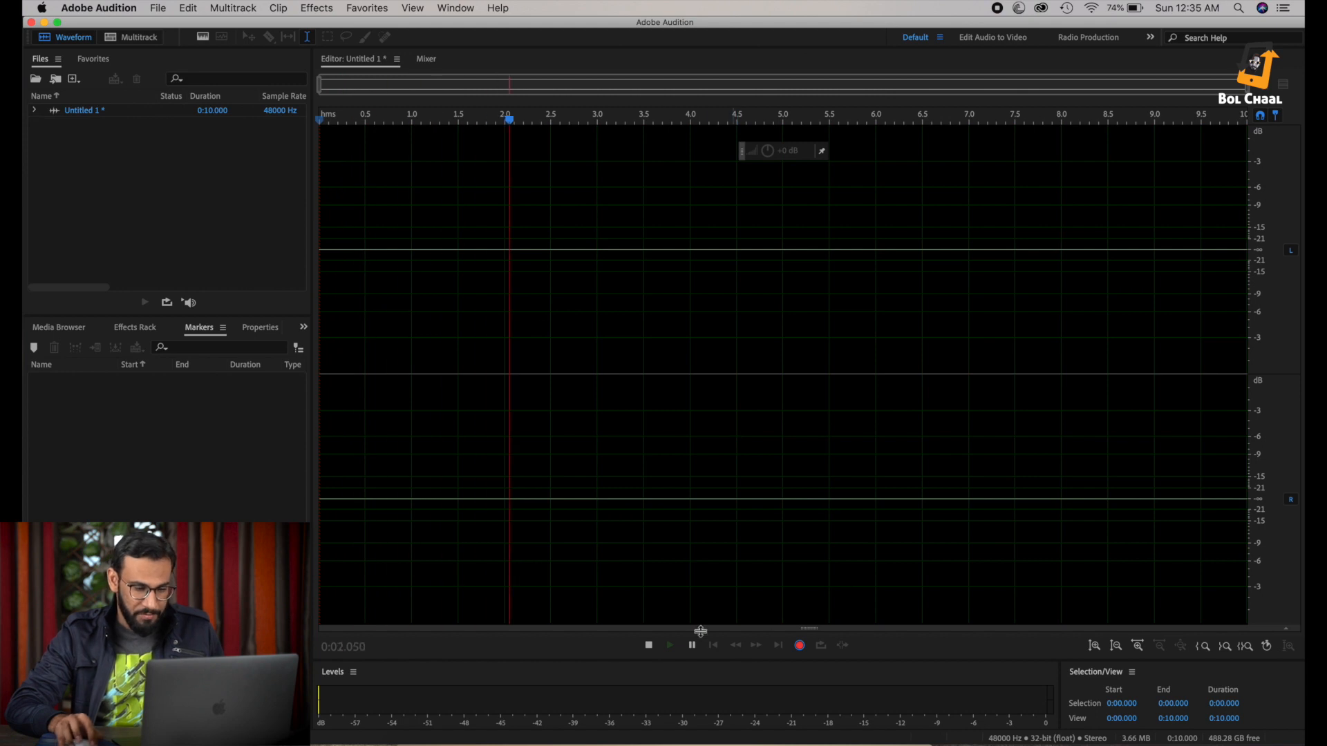
left_click(649, 645)
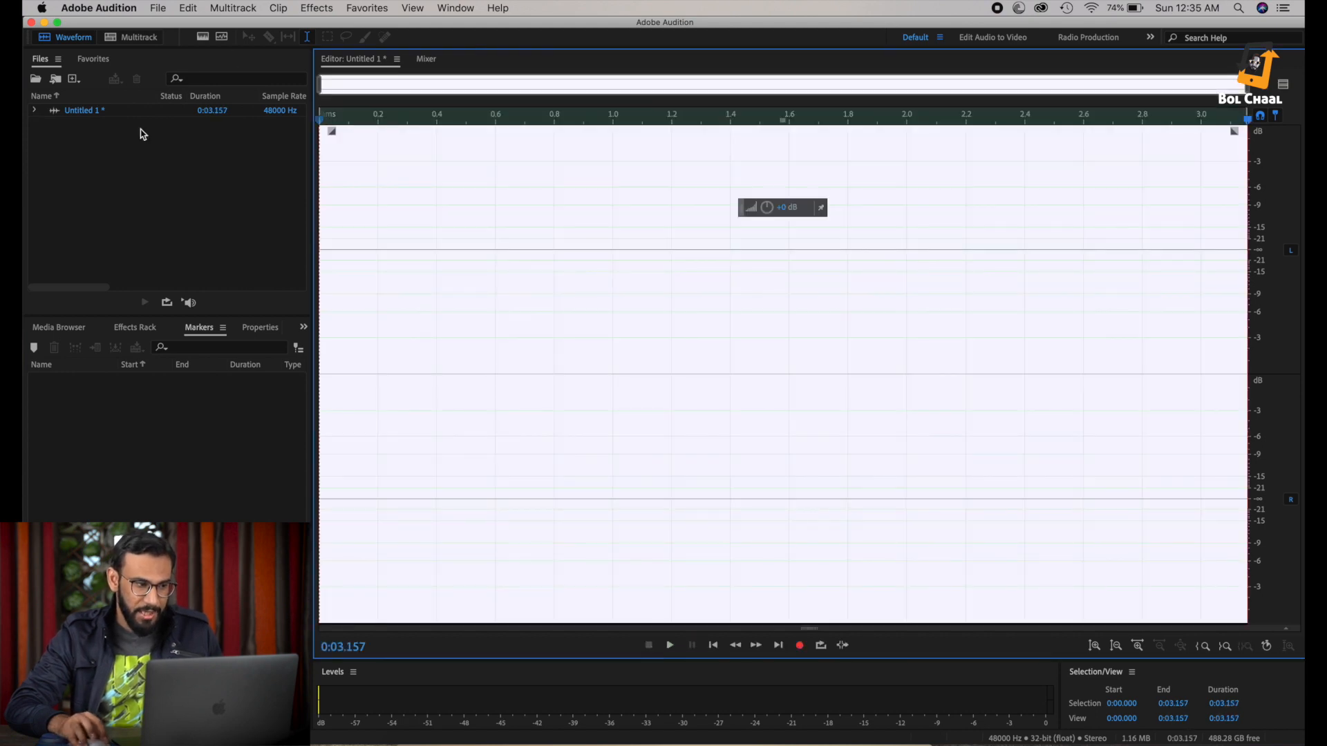
Step: Close the untitled test recording without saving it
right_click(88, 113)
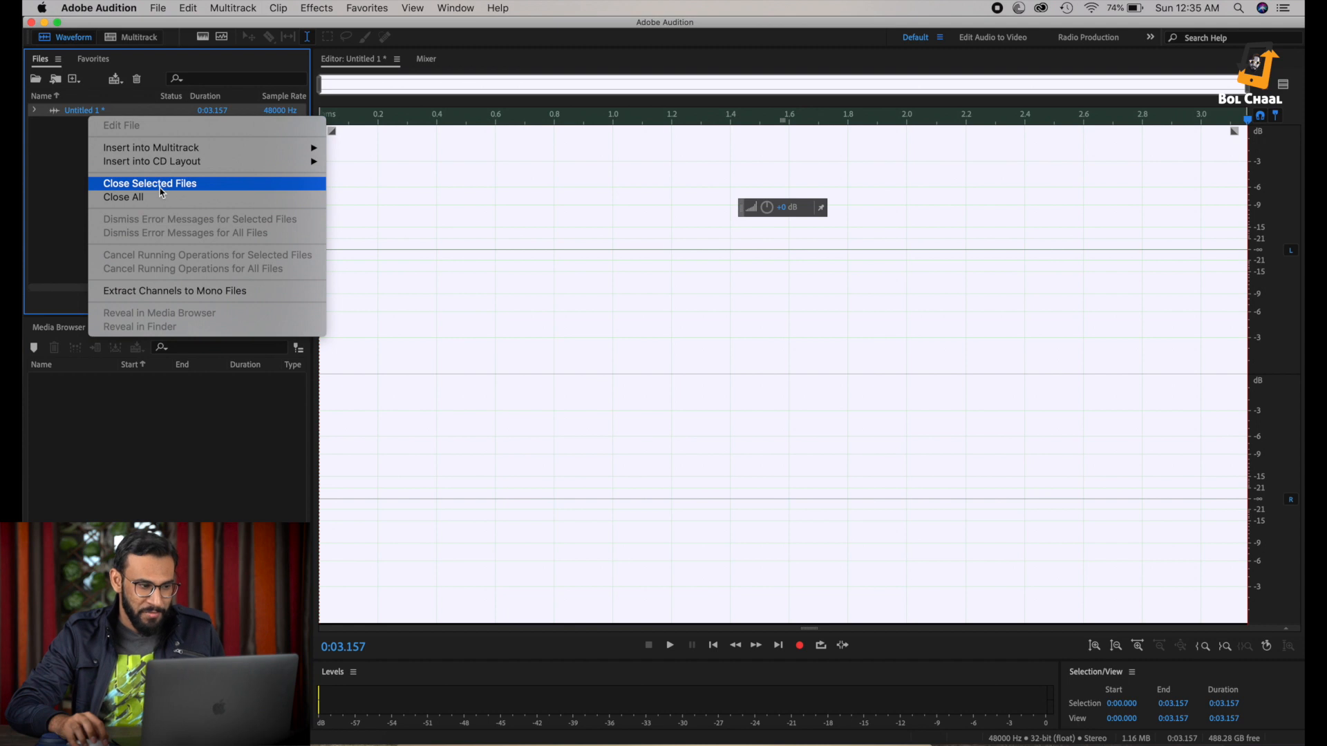
left_click(165, 184)
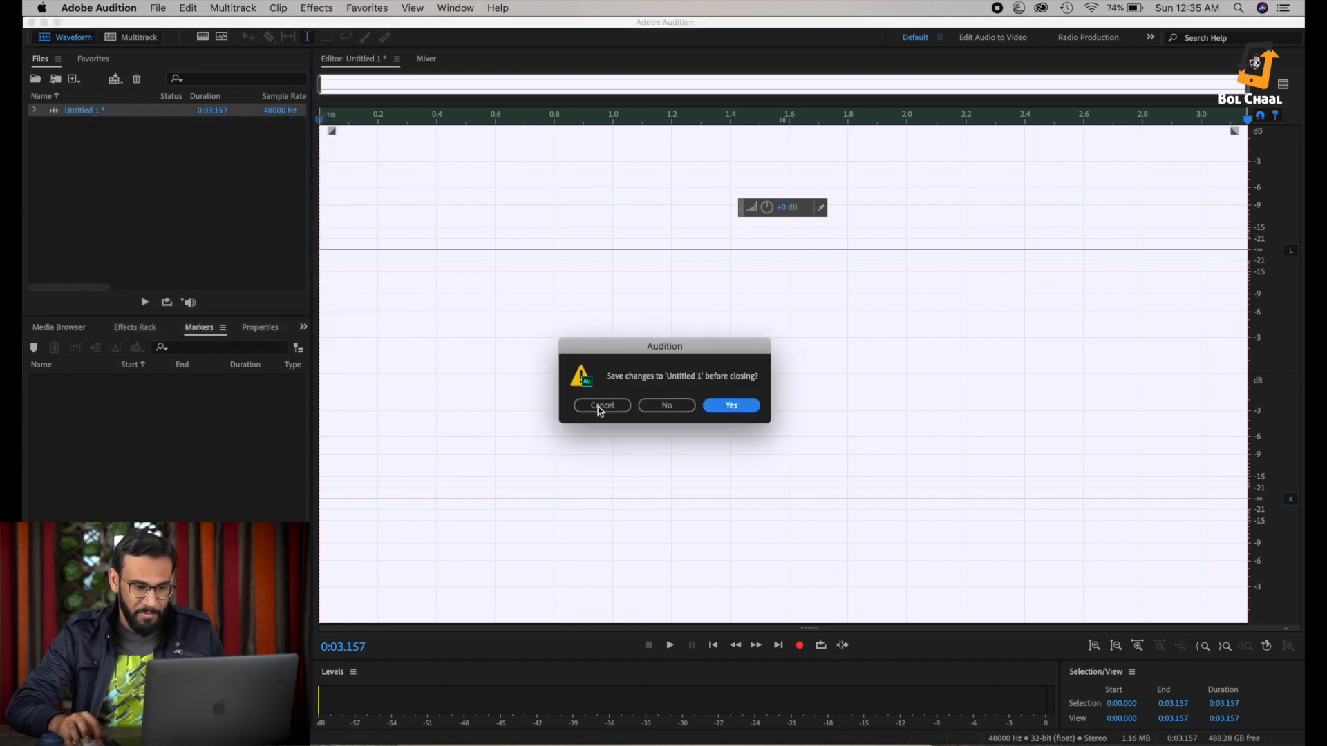
left_click(671, 408)
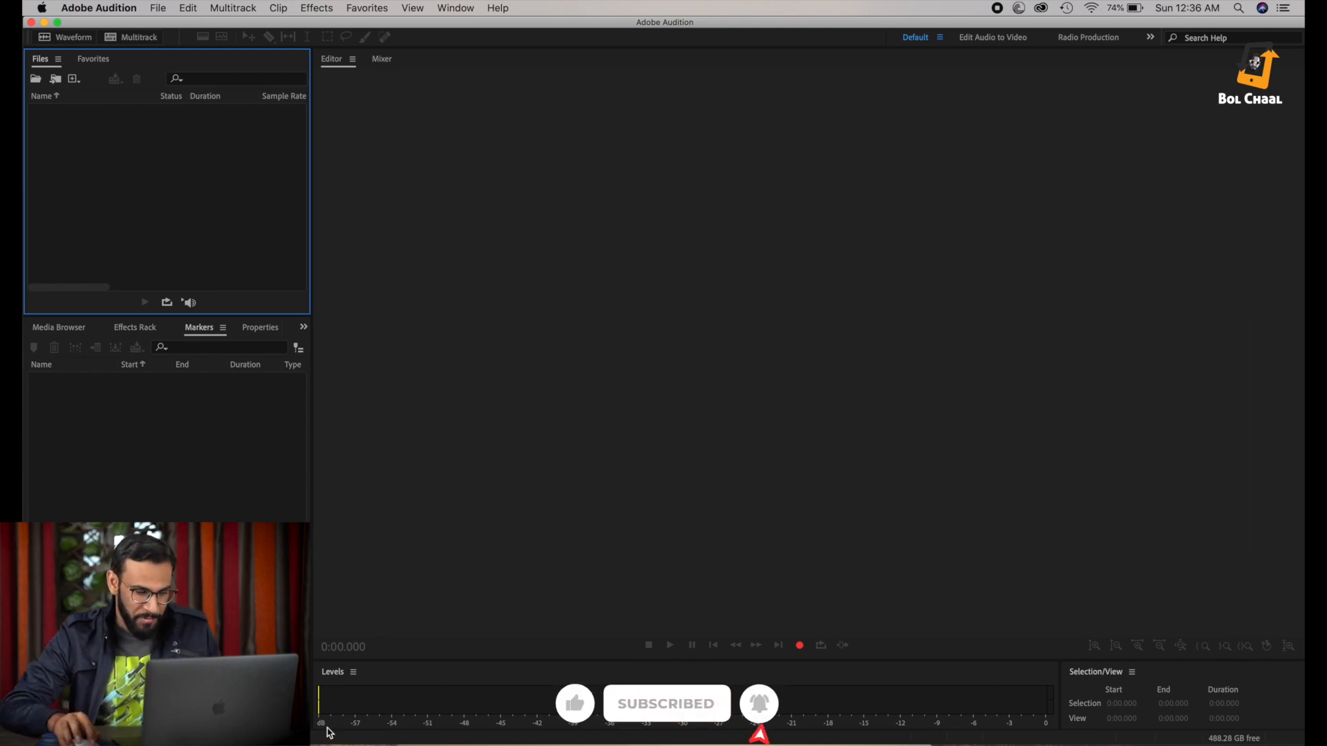
Step: Import STE-026 2 2.mp3 from the Desktop folder in Finder into the Audition editor and minimize the Finder window
left_click(422, 743)
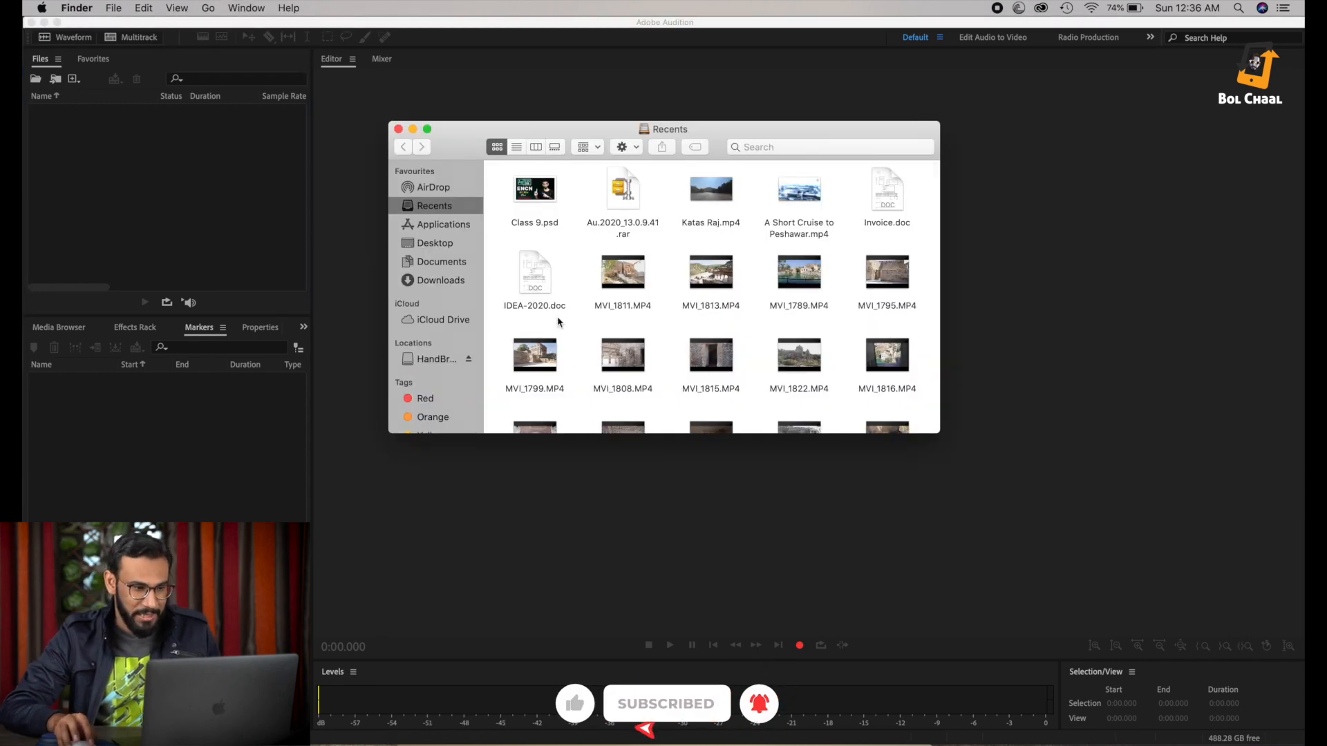
left_click(428, 246)
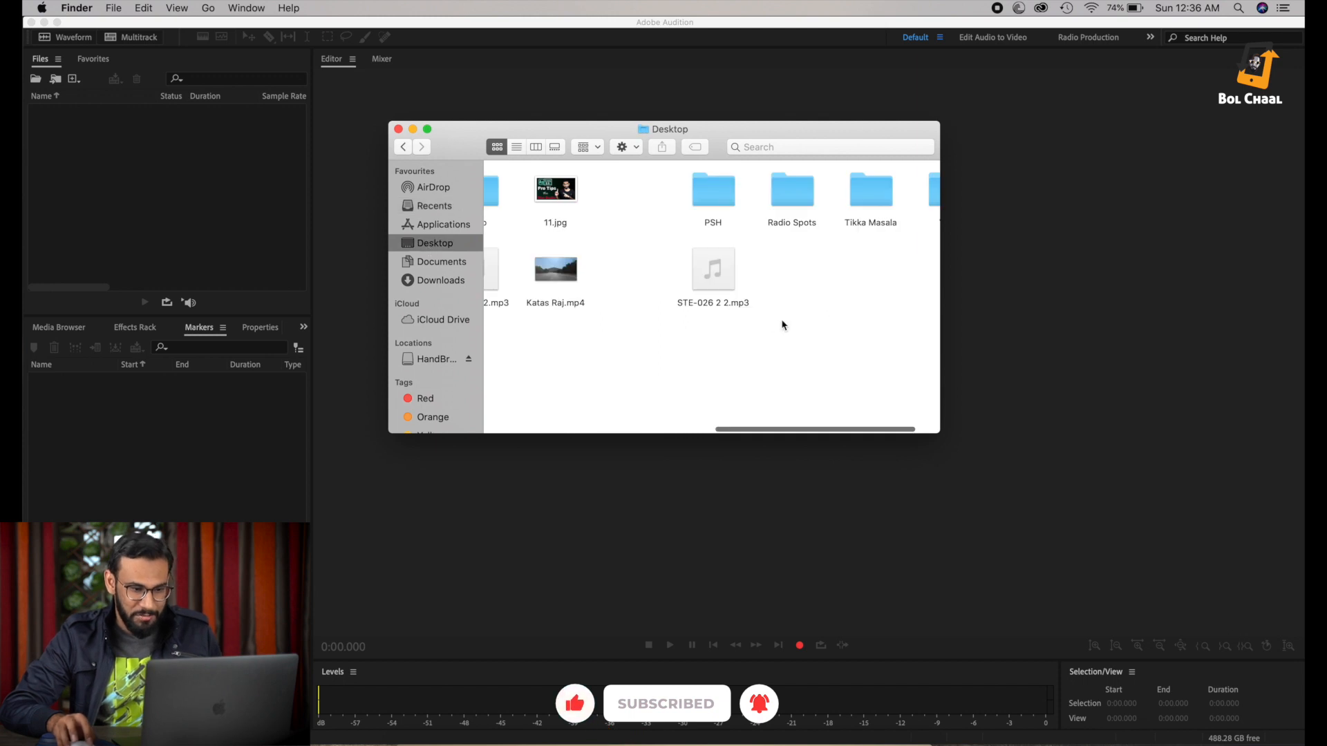
left_click_drag(713, 270, 651, 495)
left_click(414, 131)
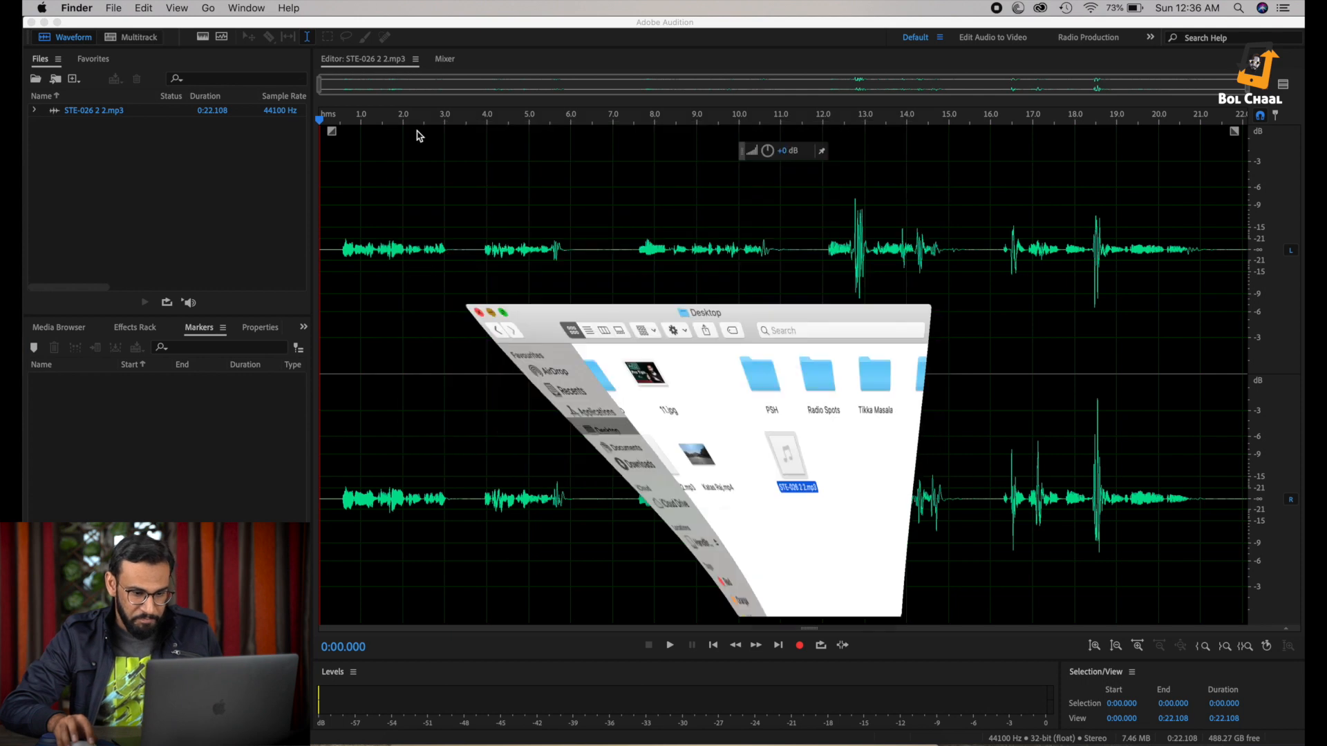
Step: Select the entire STE-026 2 2.mp3 waveform and normalize it to -0.1 dB
double_click(515, 337)
left_click(622, 331)
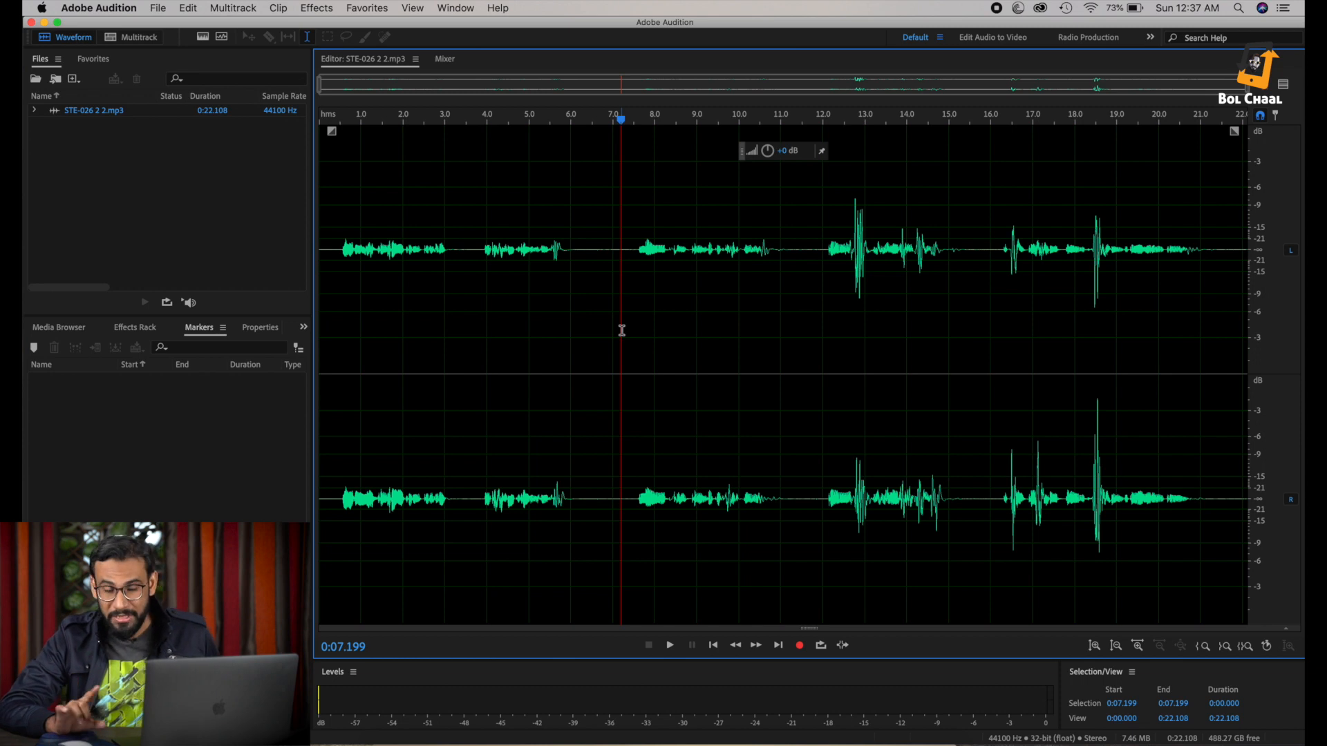
key("super+a")
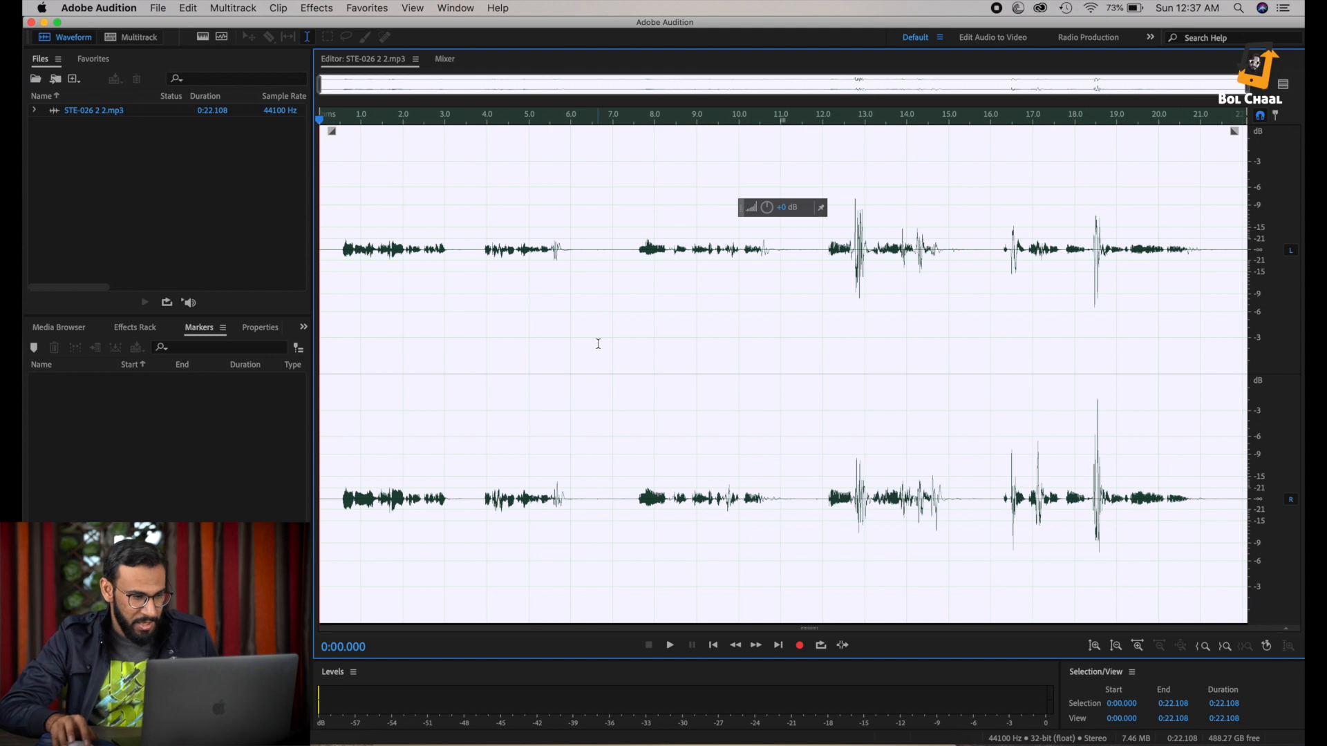
left_click(357, 9)
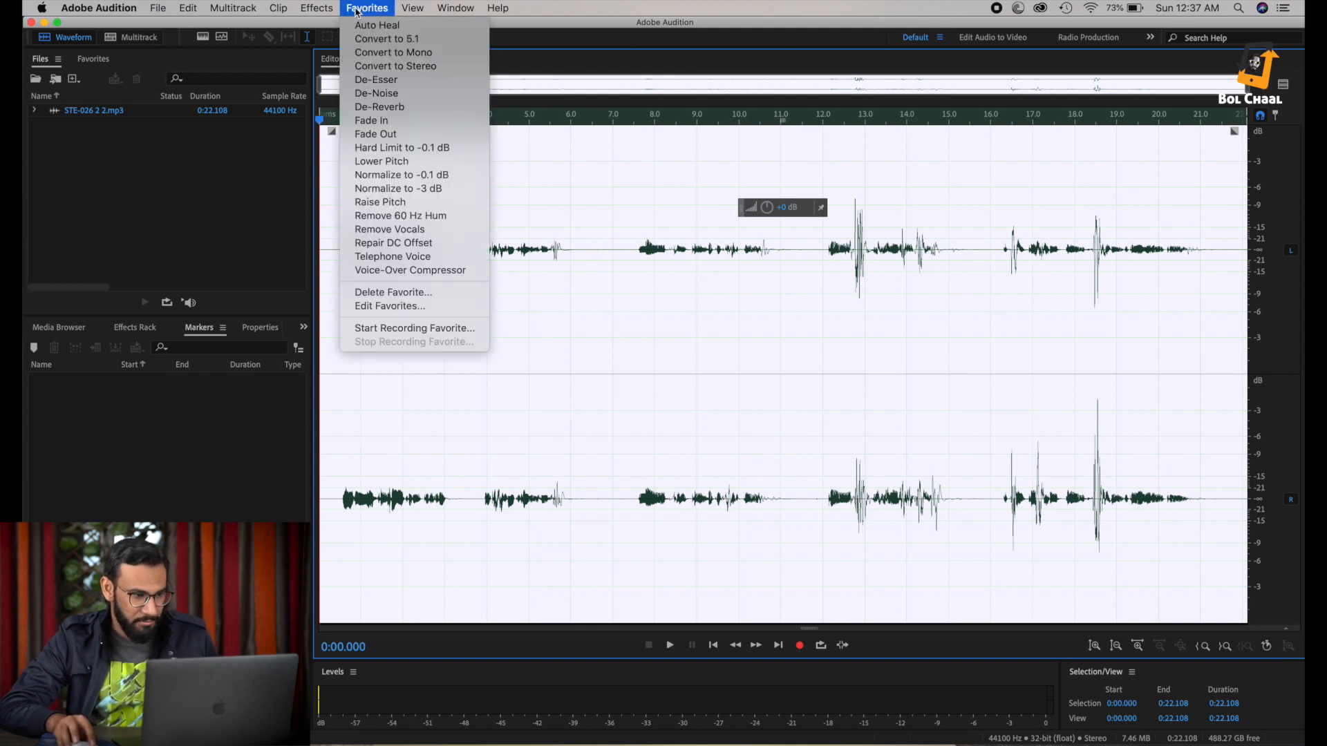
left_click(449, 174)
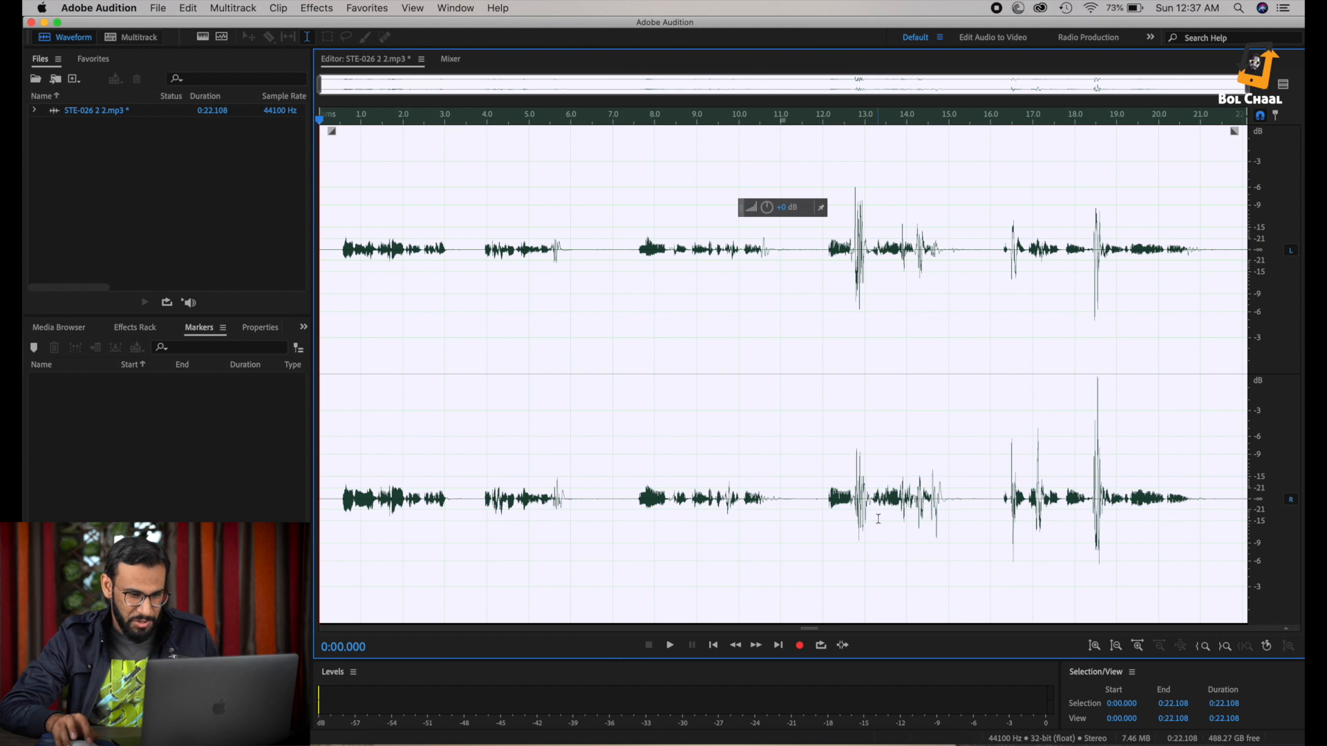
Step: Apply the Vocal Enhancer effect with the Male preset to the whole waveform
left_click(370, 8)
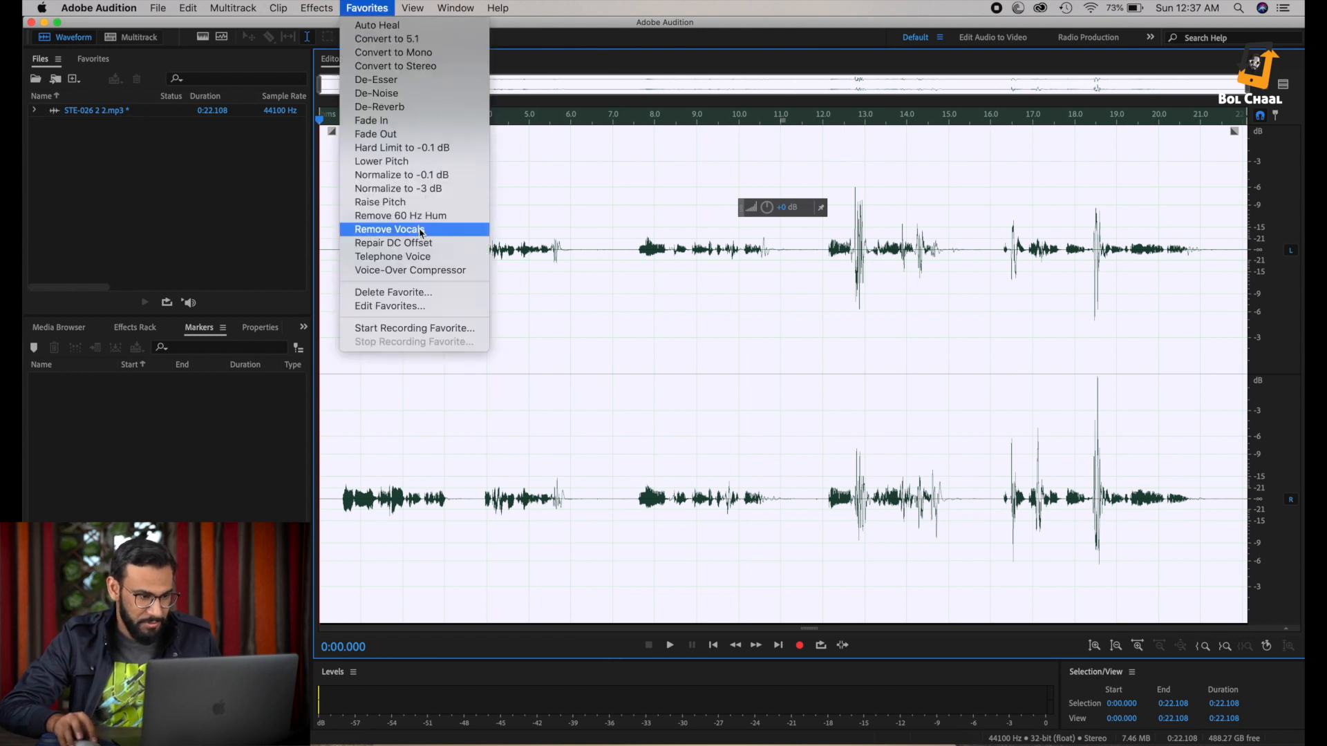
mouse_move(325, 8)
mouse_move(423, 270)
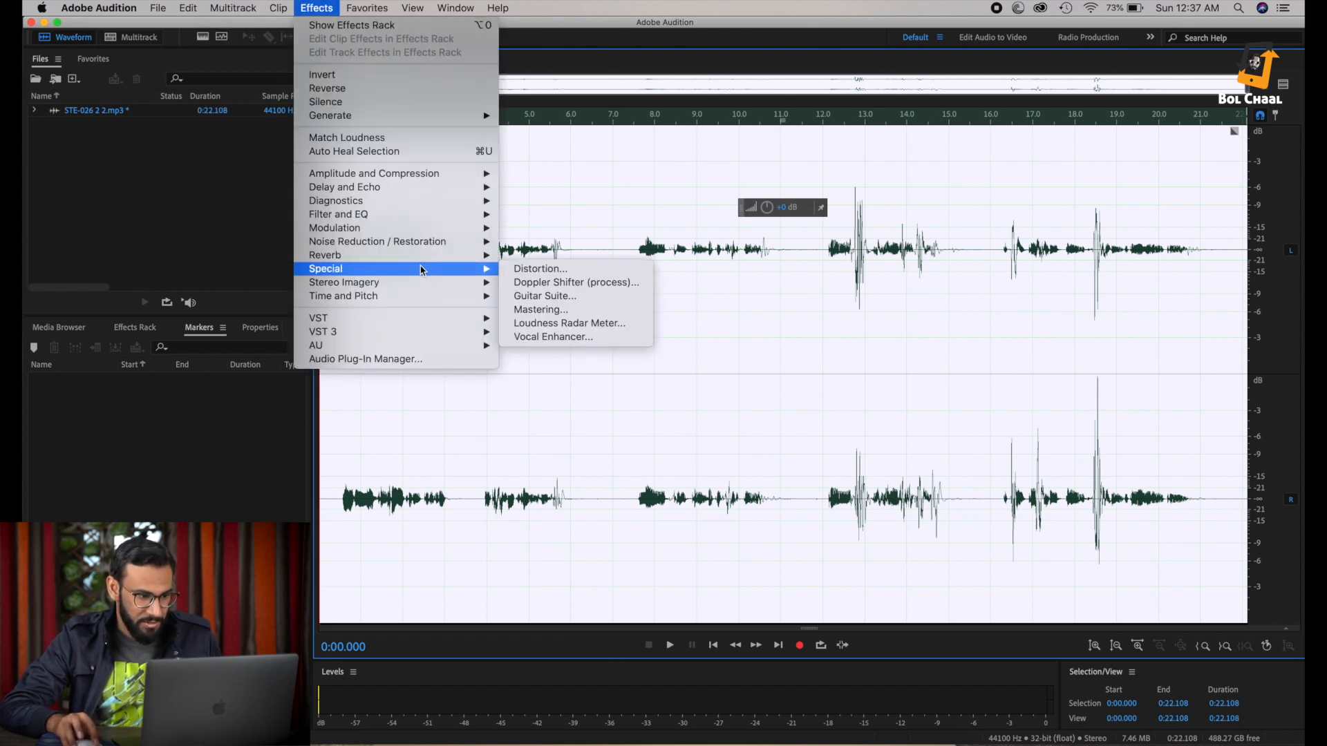
left_click(605, 339)
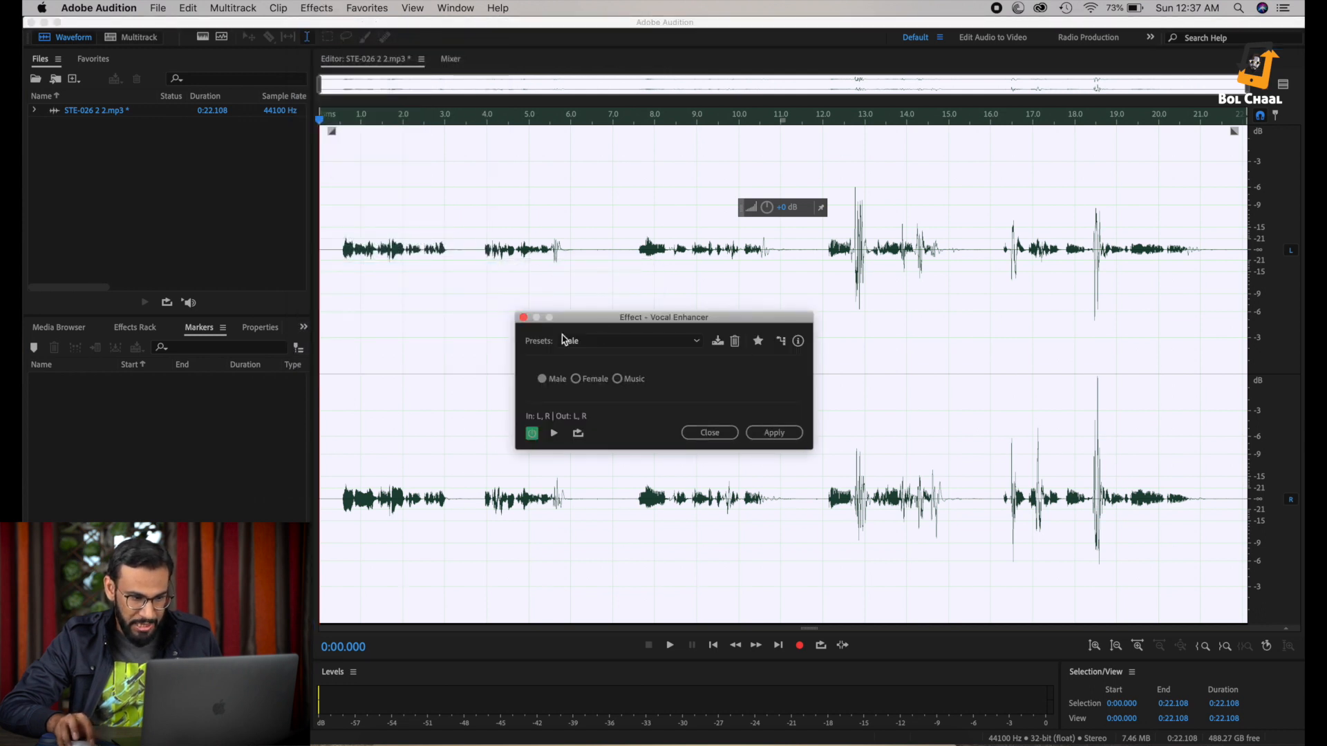
left_click(774, 434)
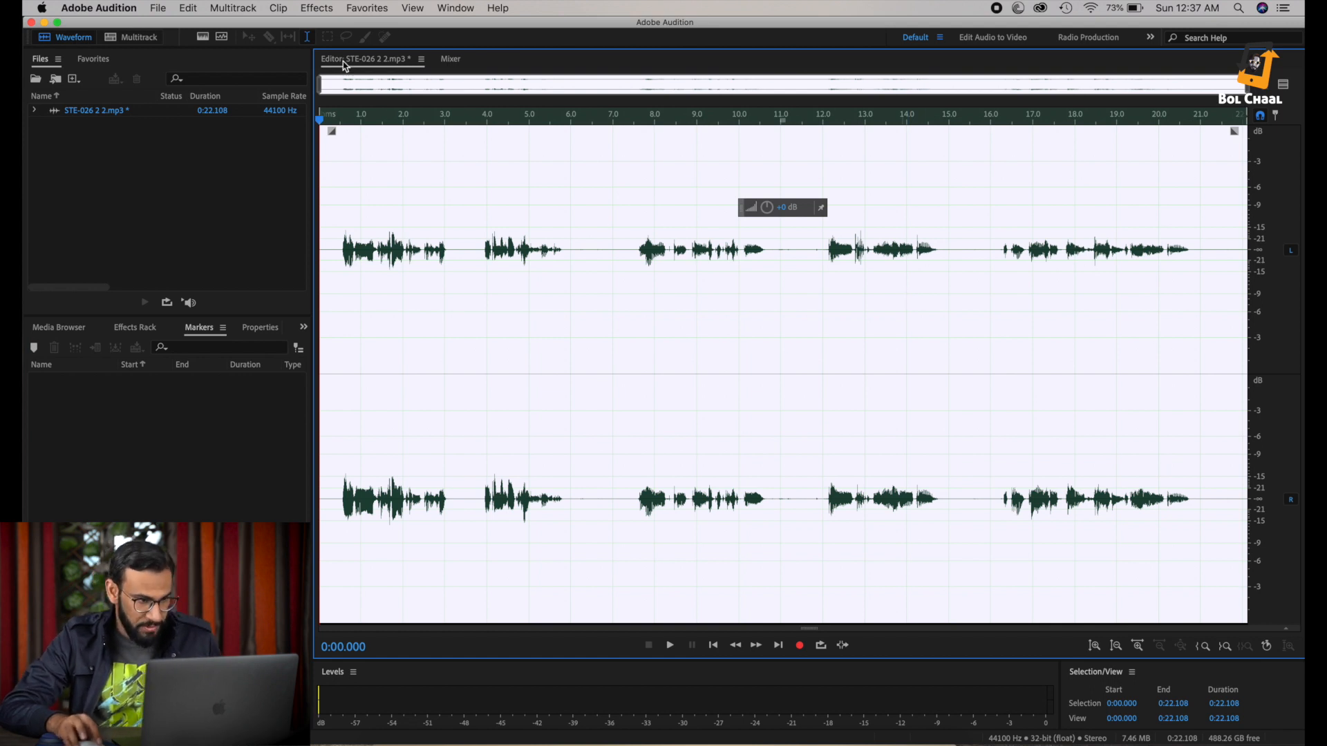
left_click(317, 9)
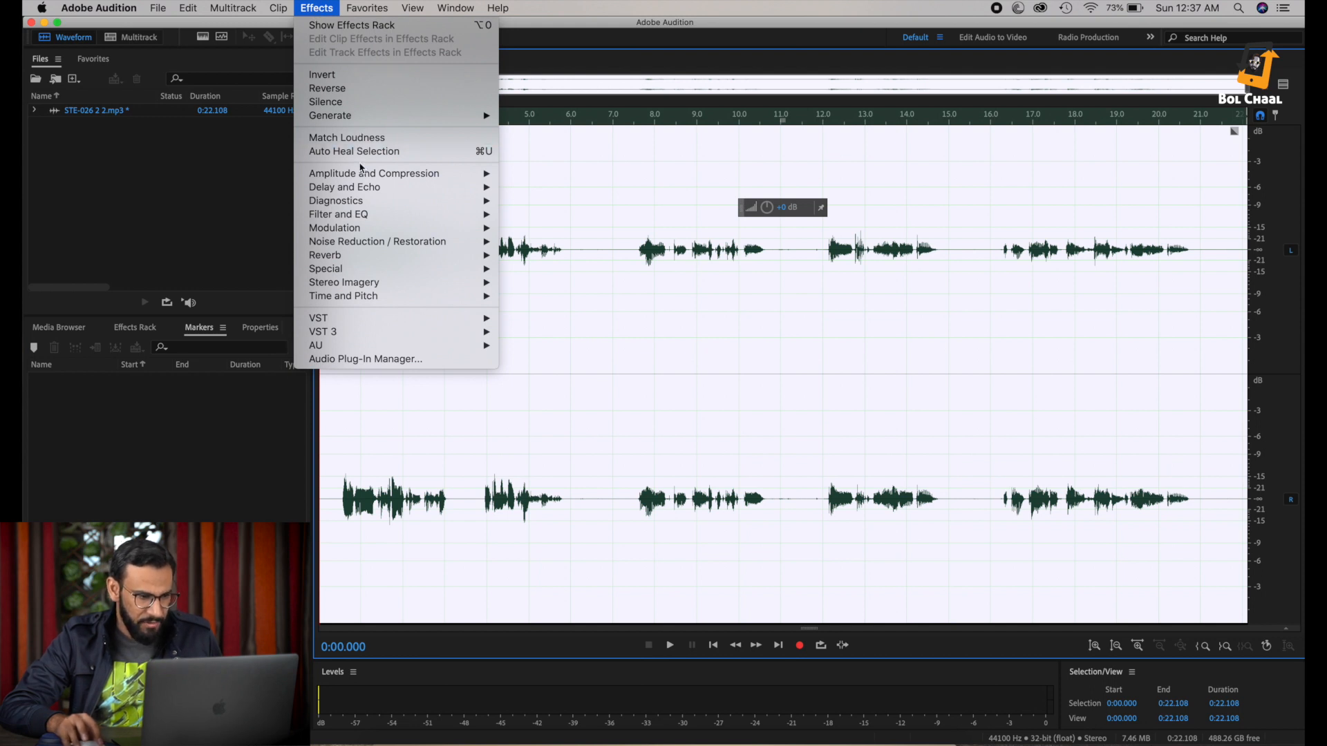
left_click(755, 409)
left_click(569, 324)
left_click(630, 344)
left_click(515, 338)
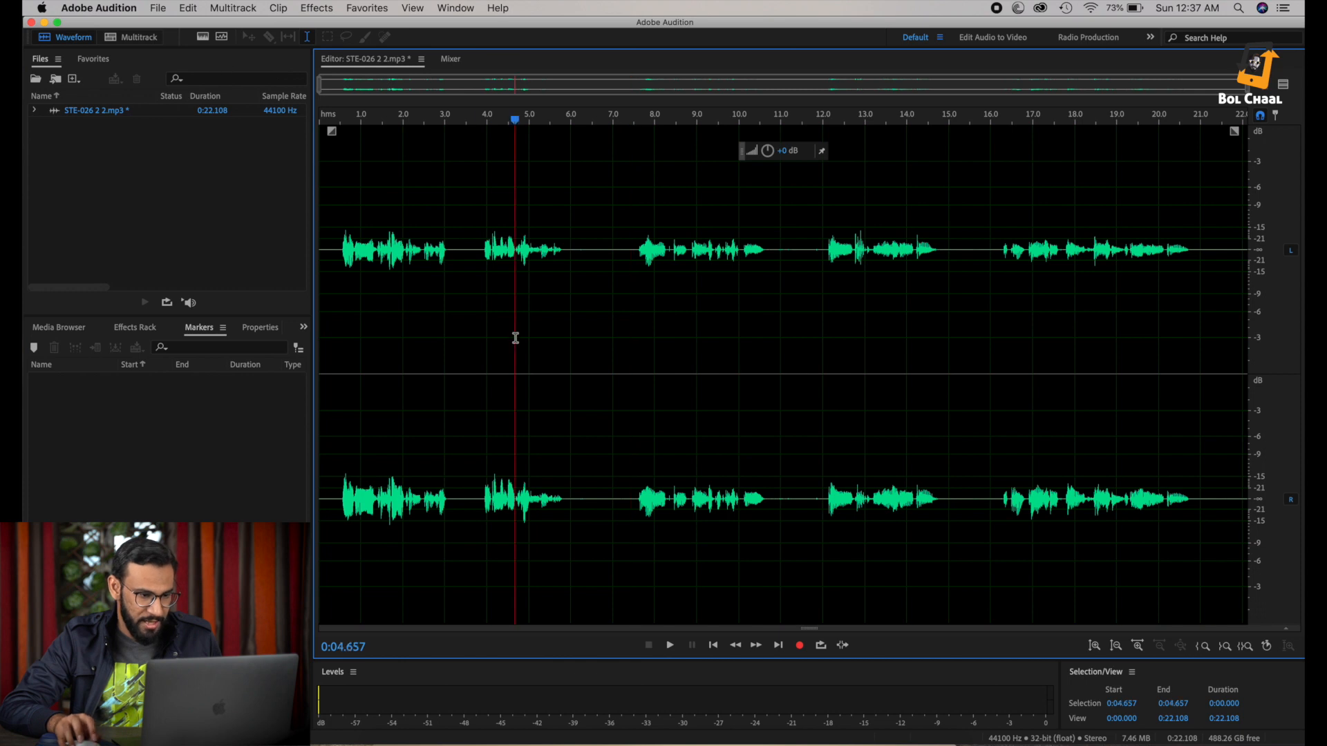
Step: Show the spectral frequency display and select the noise-only gap from about 6.775 to 7.155 seconds
left_click(203, 37)
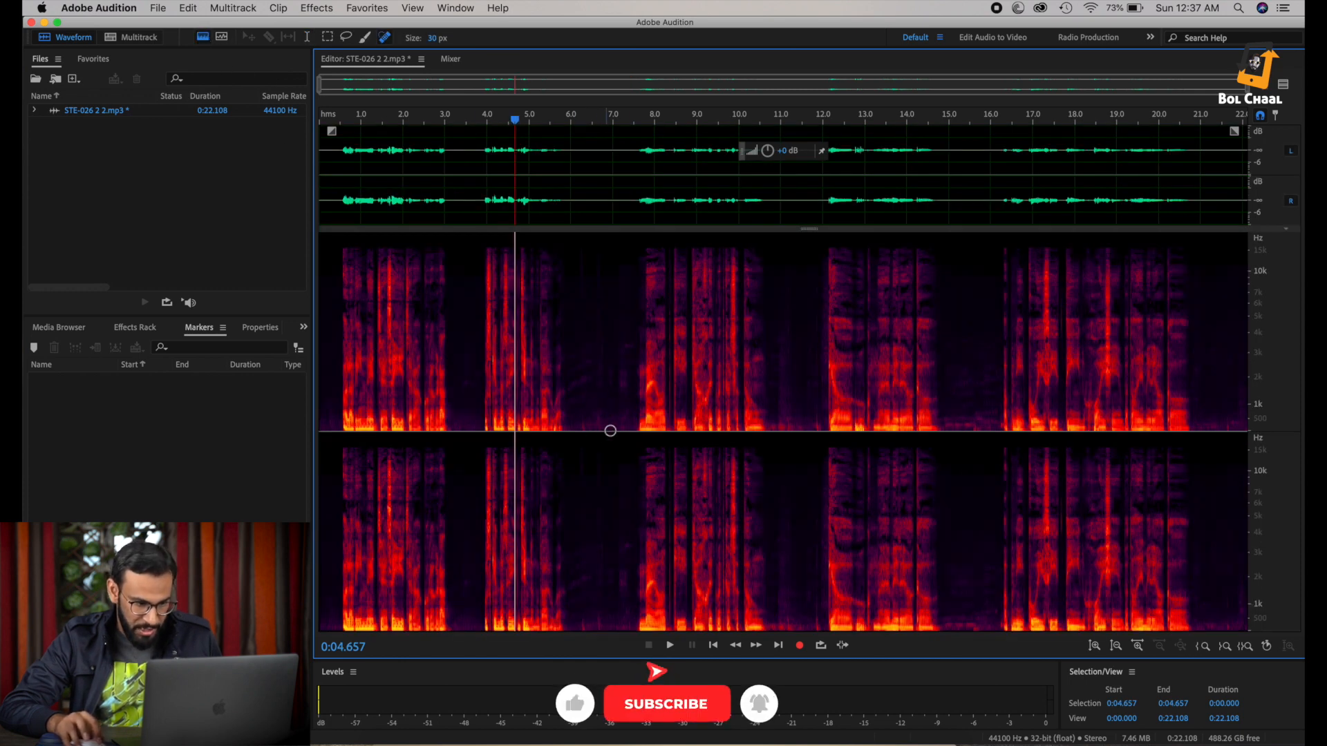
scroll(621, 199, "up", 4)
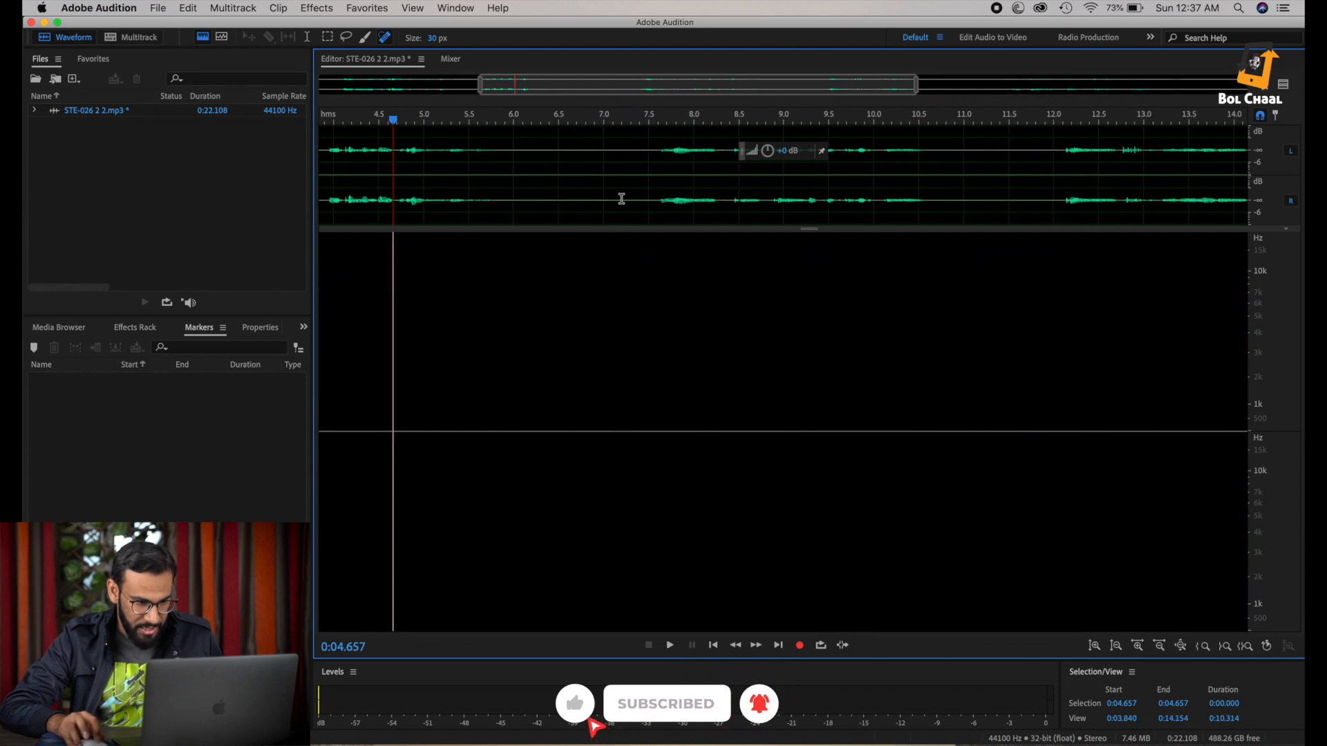
scroll(621, 198, "up", 2)
left_click(631, 183)
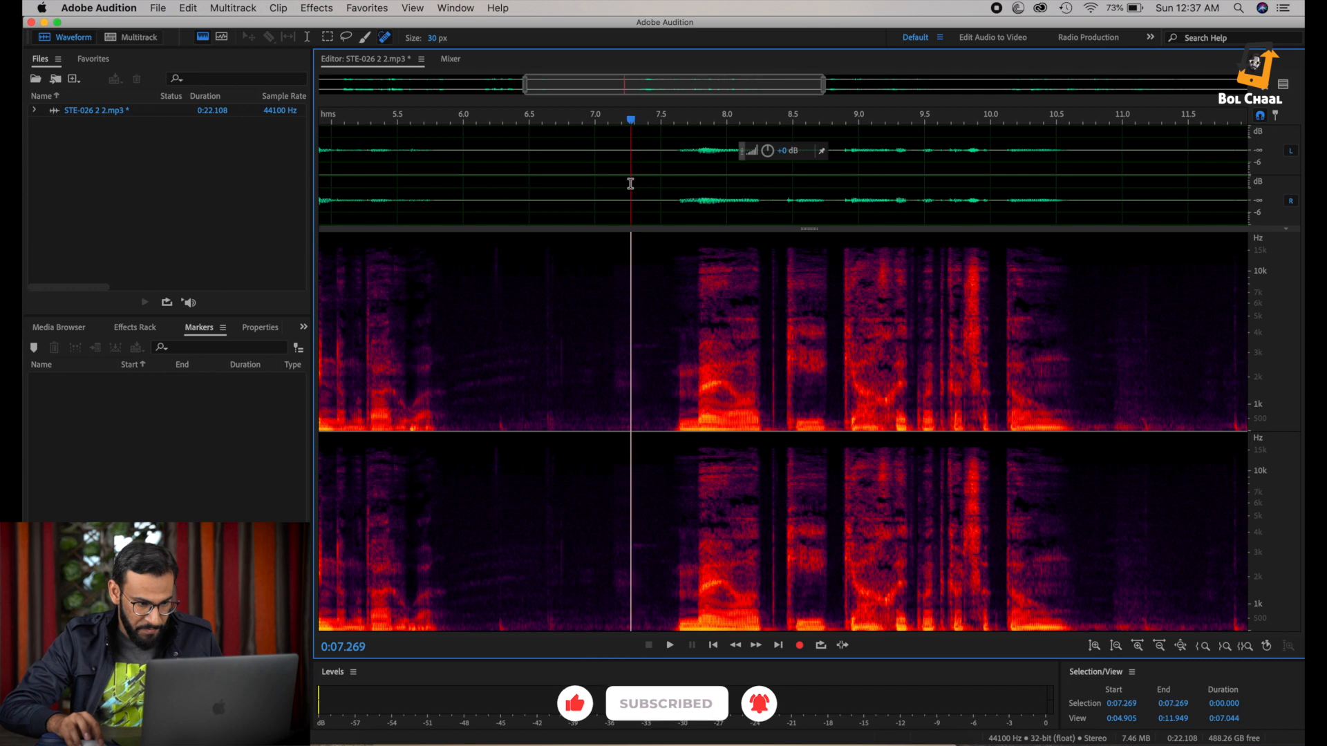
left_click_drag(615, 190, 566, 195)
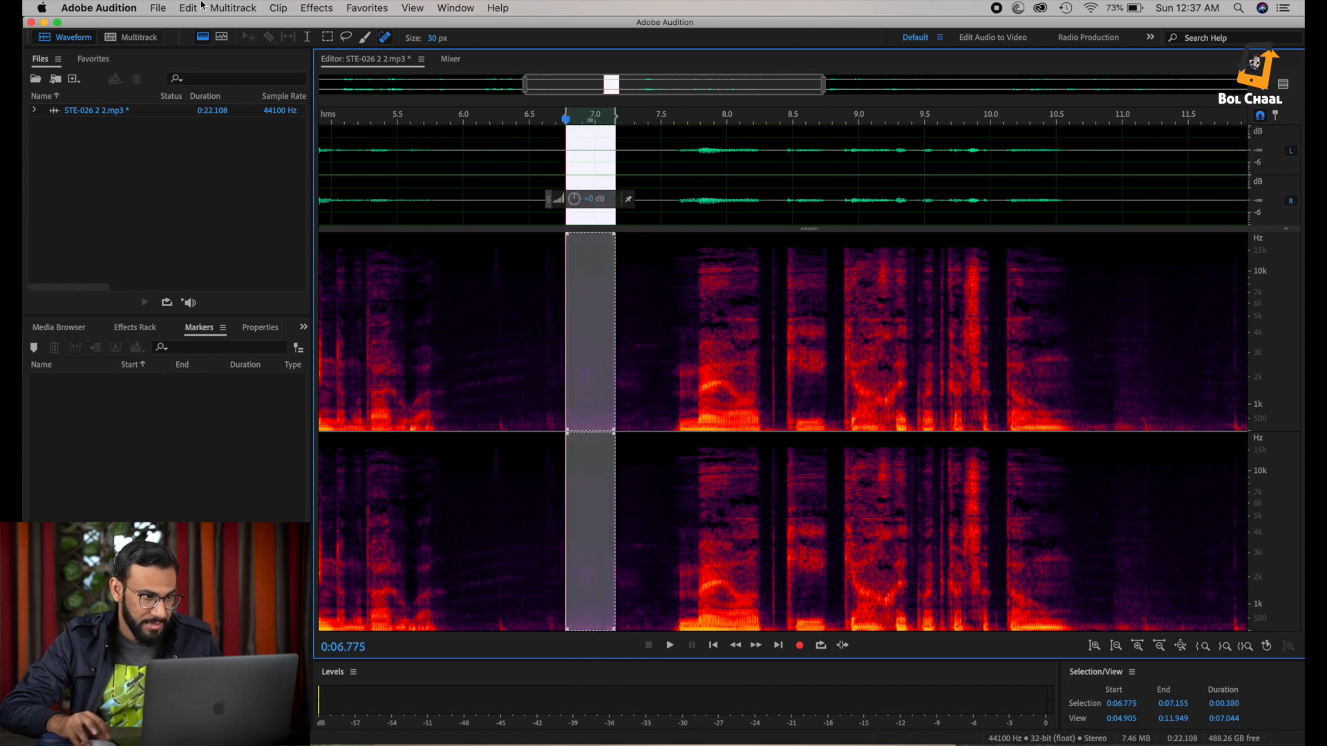
Step: Capture a noise print from the selected gap
left_click(307, 10)
mouse_move(456, 246)
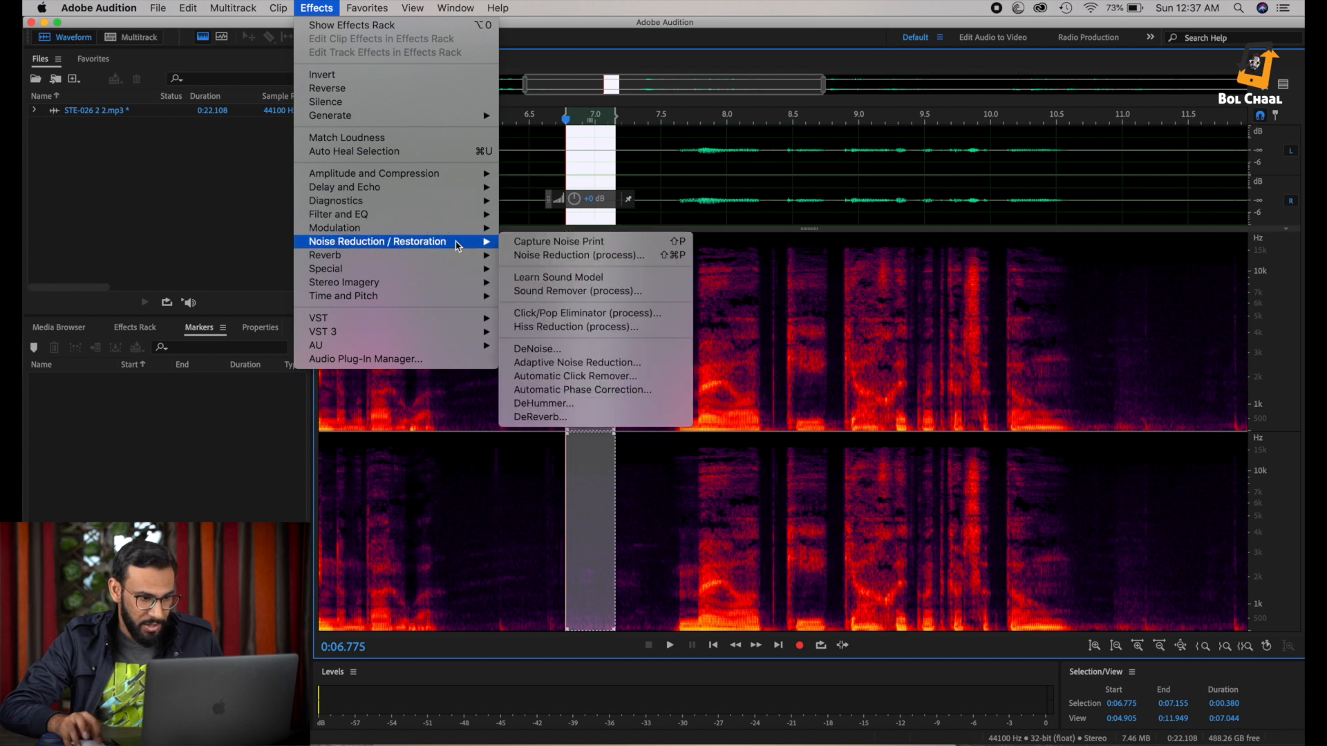
left_click(567, 243)
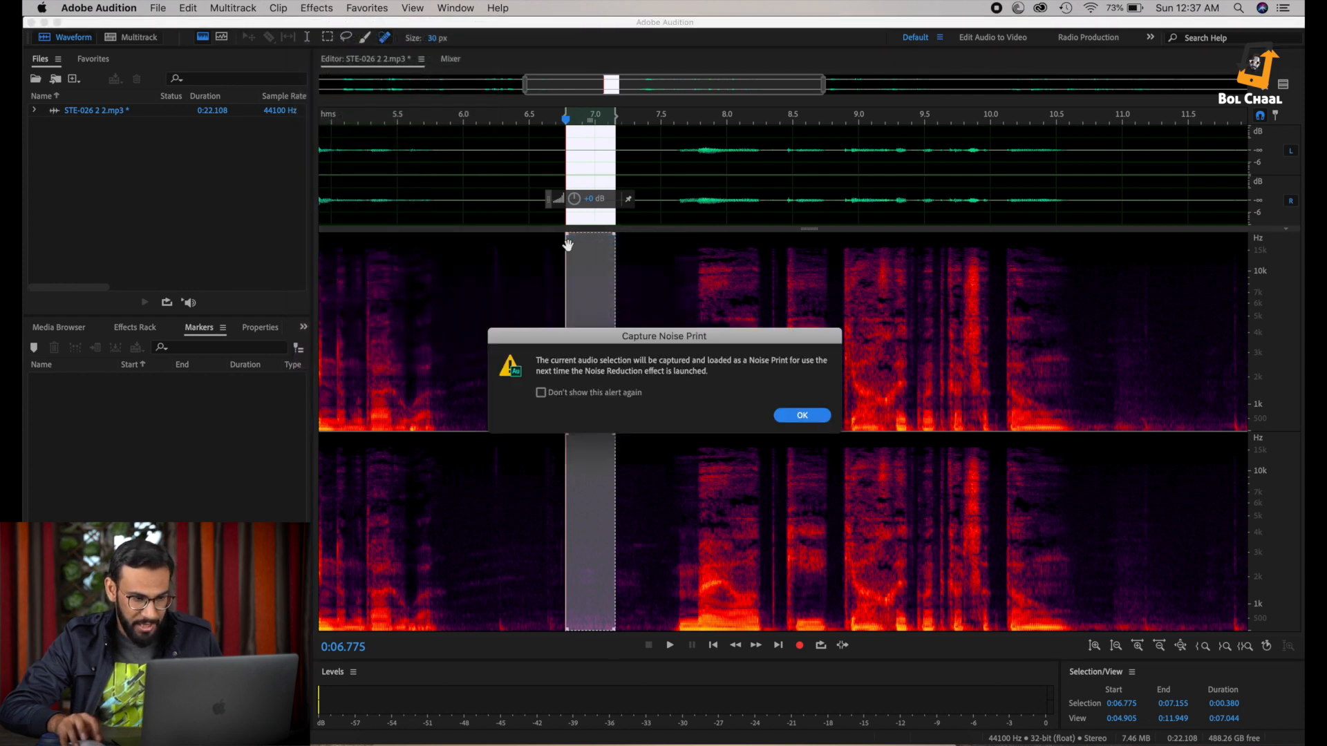
left_click(807, 416)
Step: Select the entire file and apply the Noise Reduction process using the captured noise print
key("backslash")
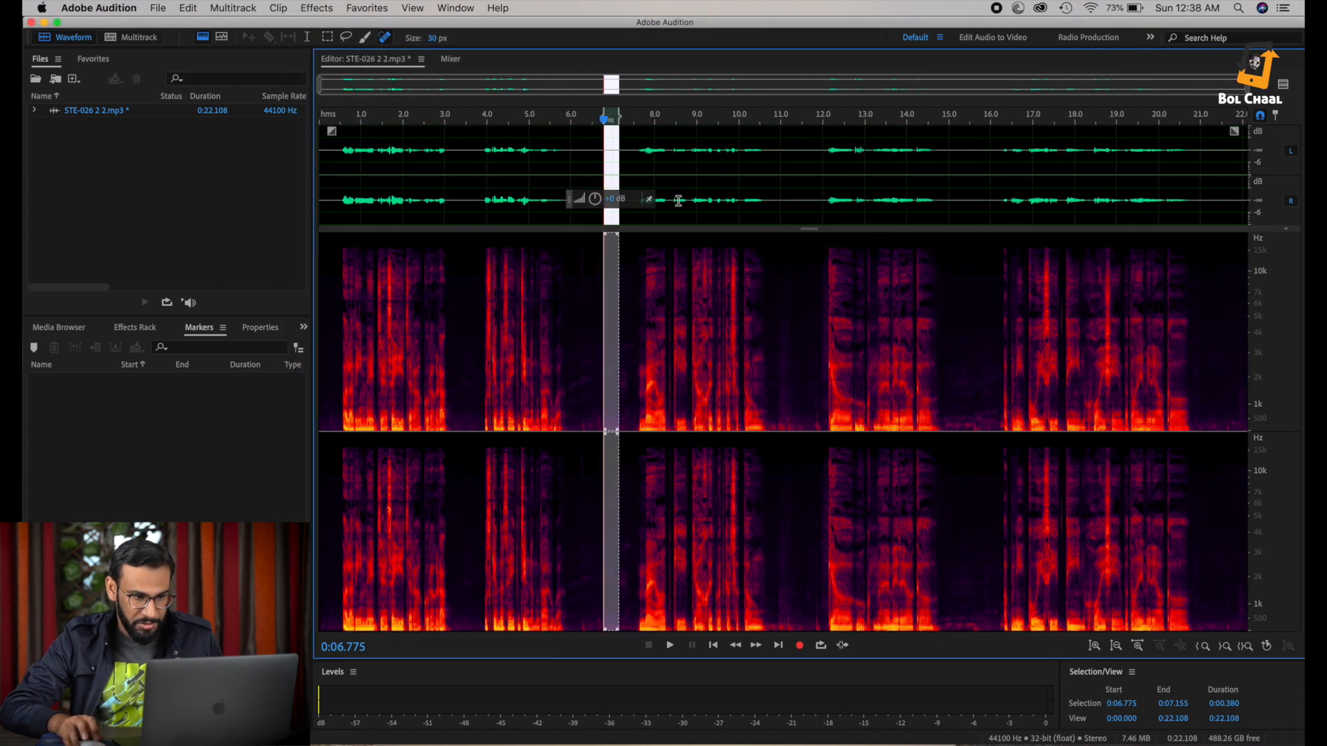
key("super+a")
left_click(317, 8)
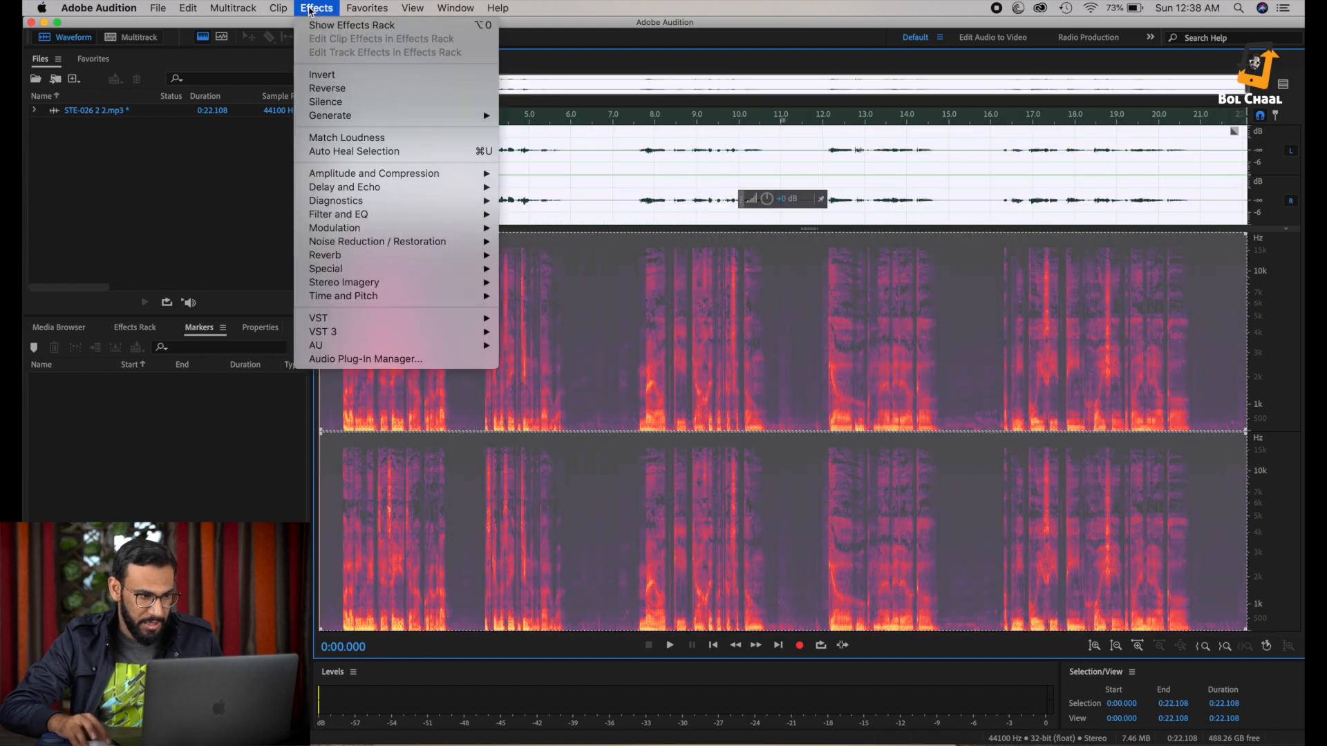
mouse_move(401, 241)
left_click(580, 257)
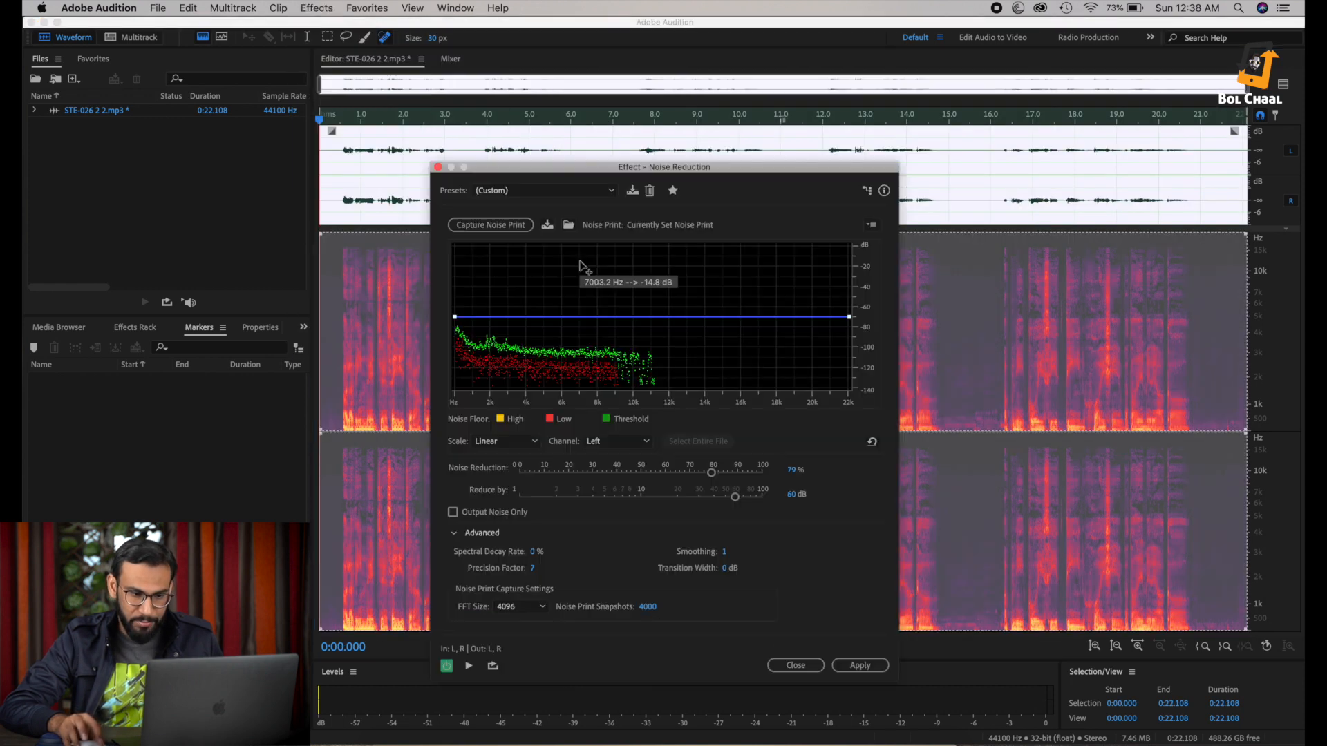
left_click(858, 666)
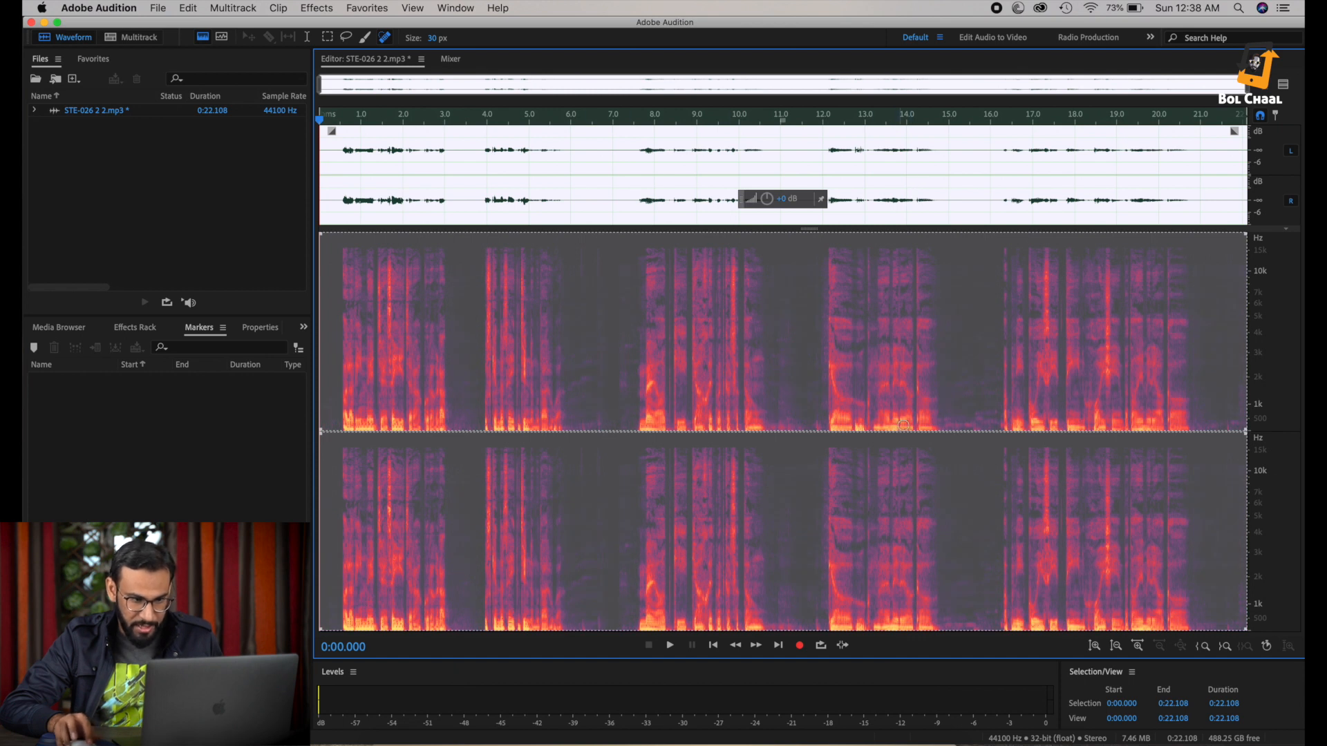
Step: Hide the spectral frequency display and raise the gain of the entire waveform
left_click(202, 37)
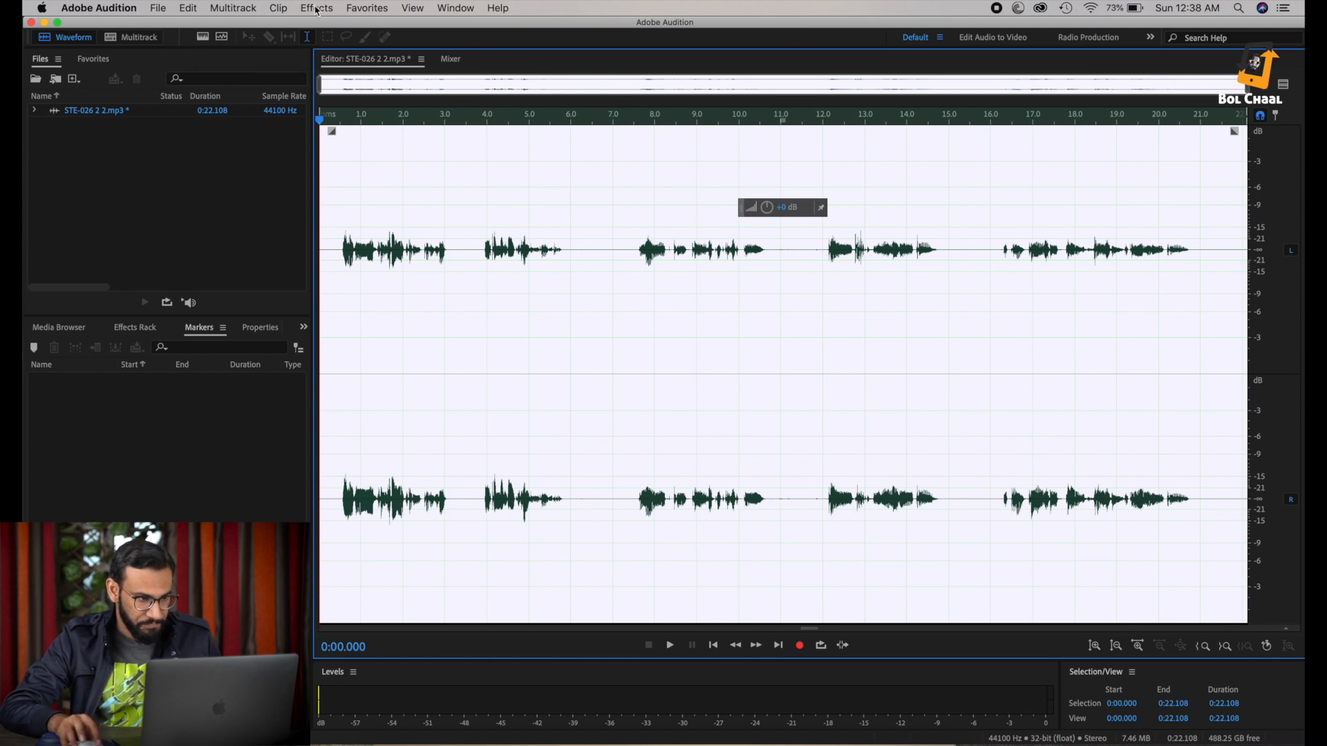
left_click_drag(765, 205, 797, 192)
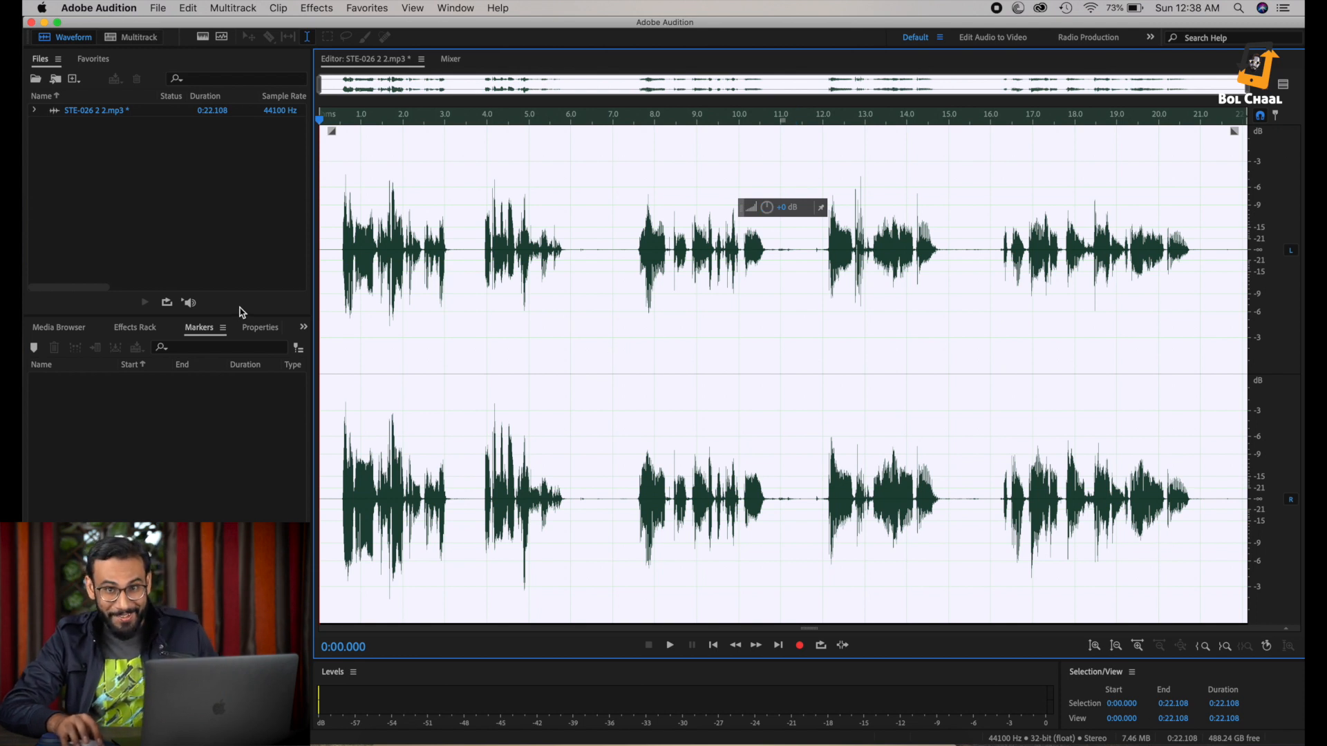
Step: Play the processed audio from near its beginning to check how it sounds
left_click(328, 278)
key("space")
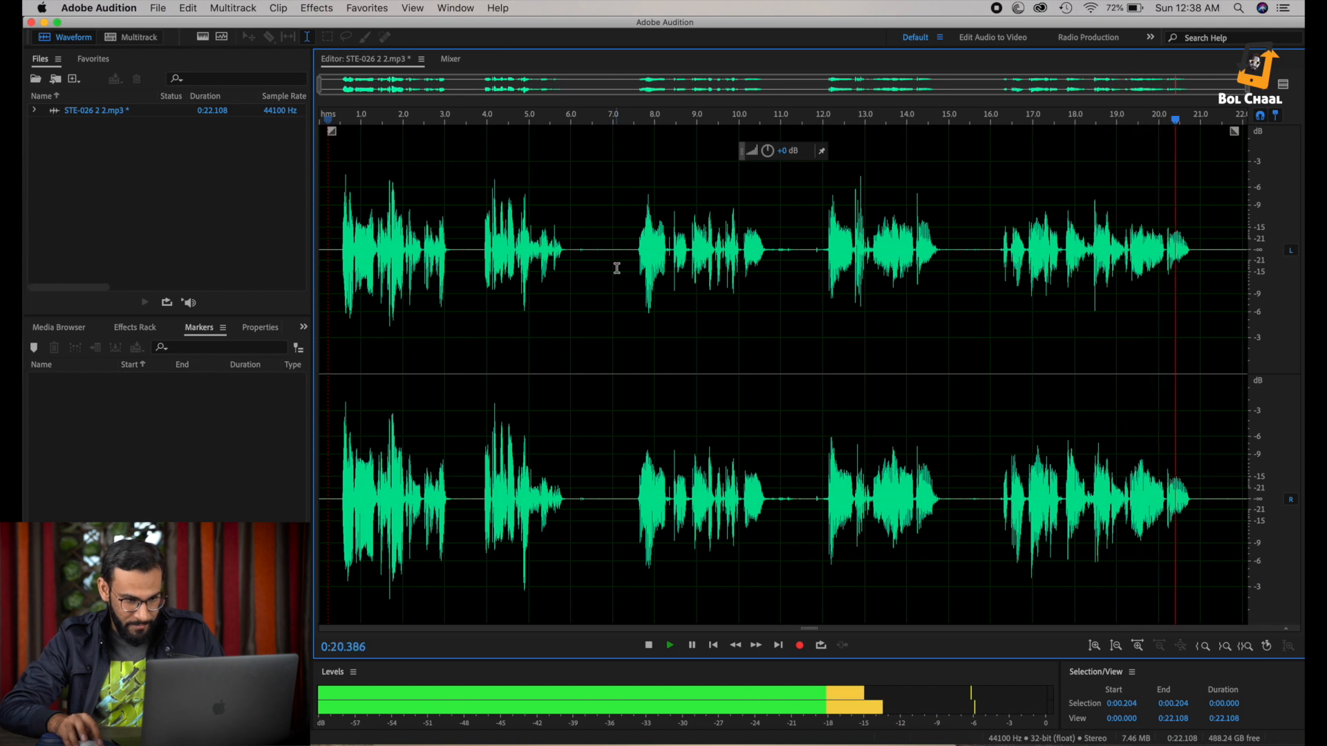
key("space")
Step: Silence the gap in the waveform from about 6.000 to 7.000 seconds
left_click_drag(613, 269, 574, 272)
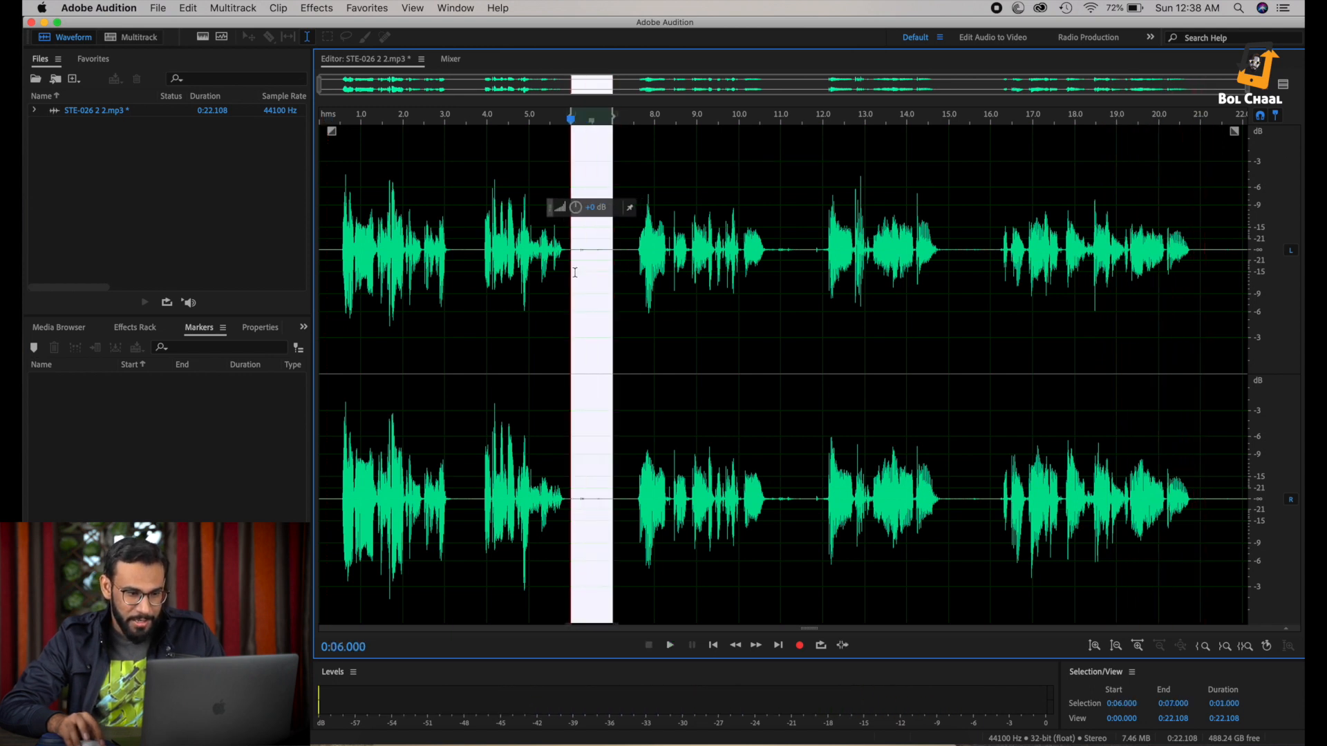
right_click(583, 277)
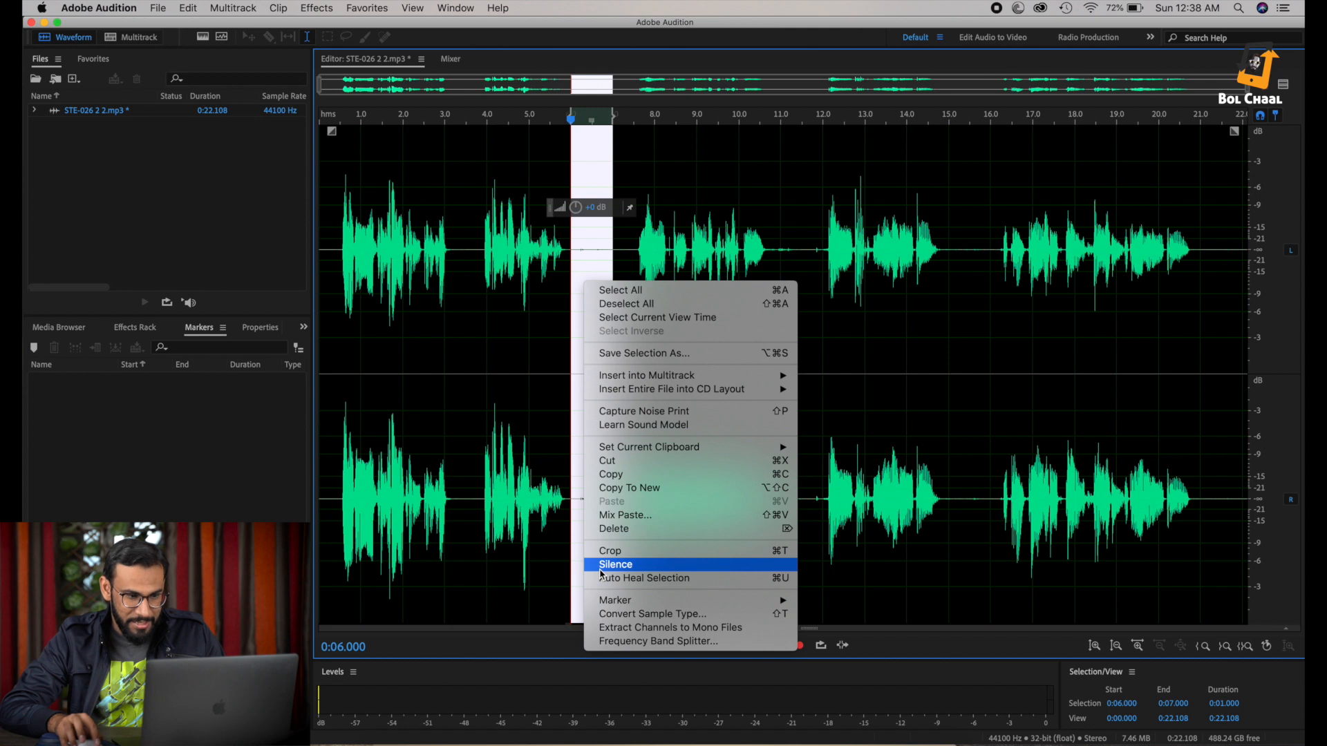
left_click(608, 558)
Step: Shorten the silenced gap by deleting the section from about 6.3 to 6.9 seconds
left_click_drag(606, 342, 584, 343)
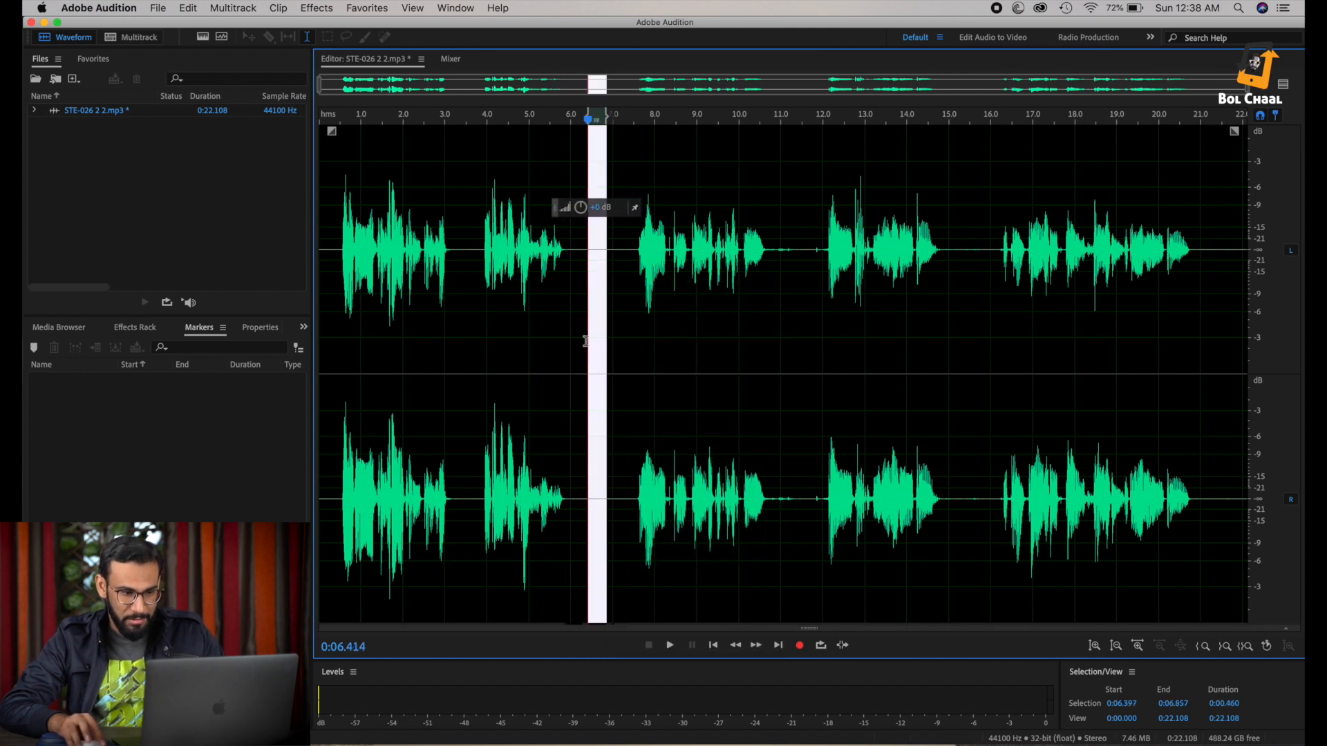
key("Delete")
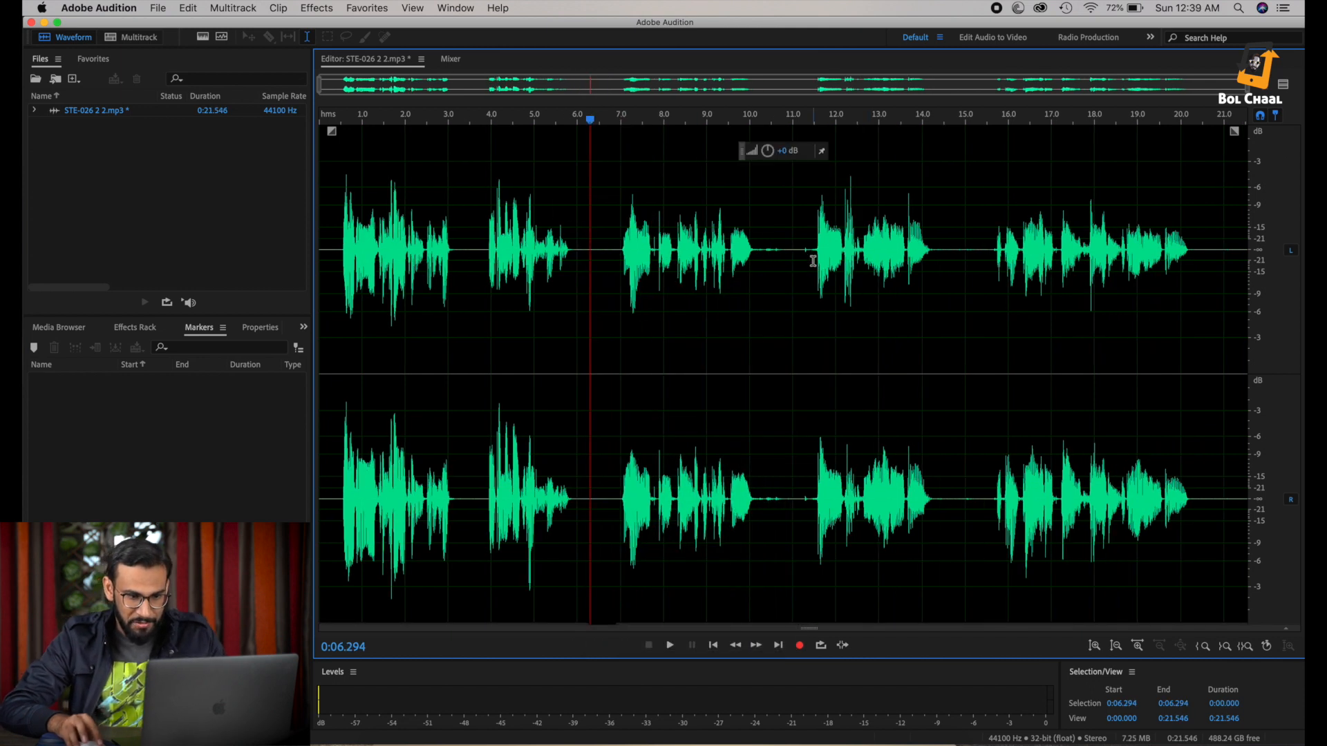
Step: Silence the gap from about 10.174 to 11.354 seconds and shorten it by deleting about 0.4 seconds from its middle
left_click_drag(808, 259, 757, 277)
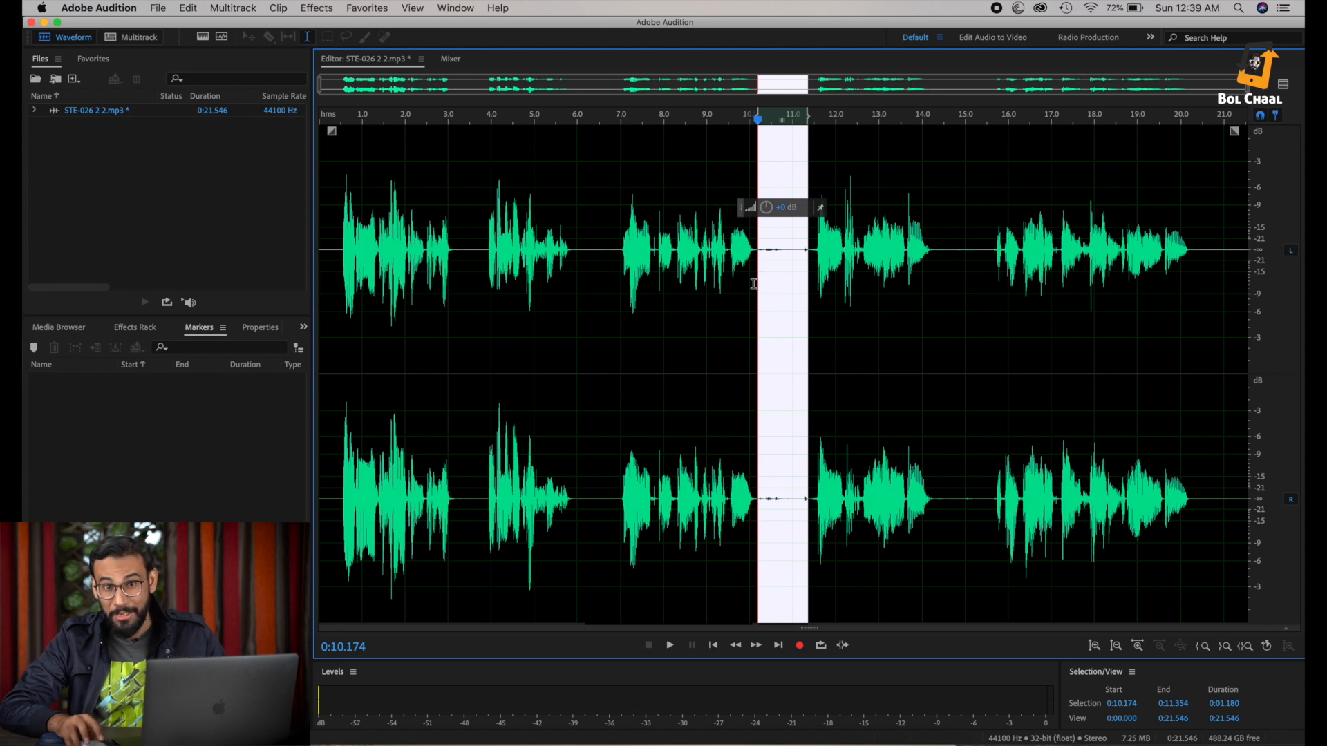
right_click(772, 282)
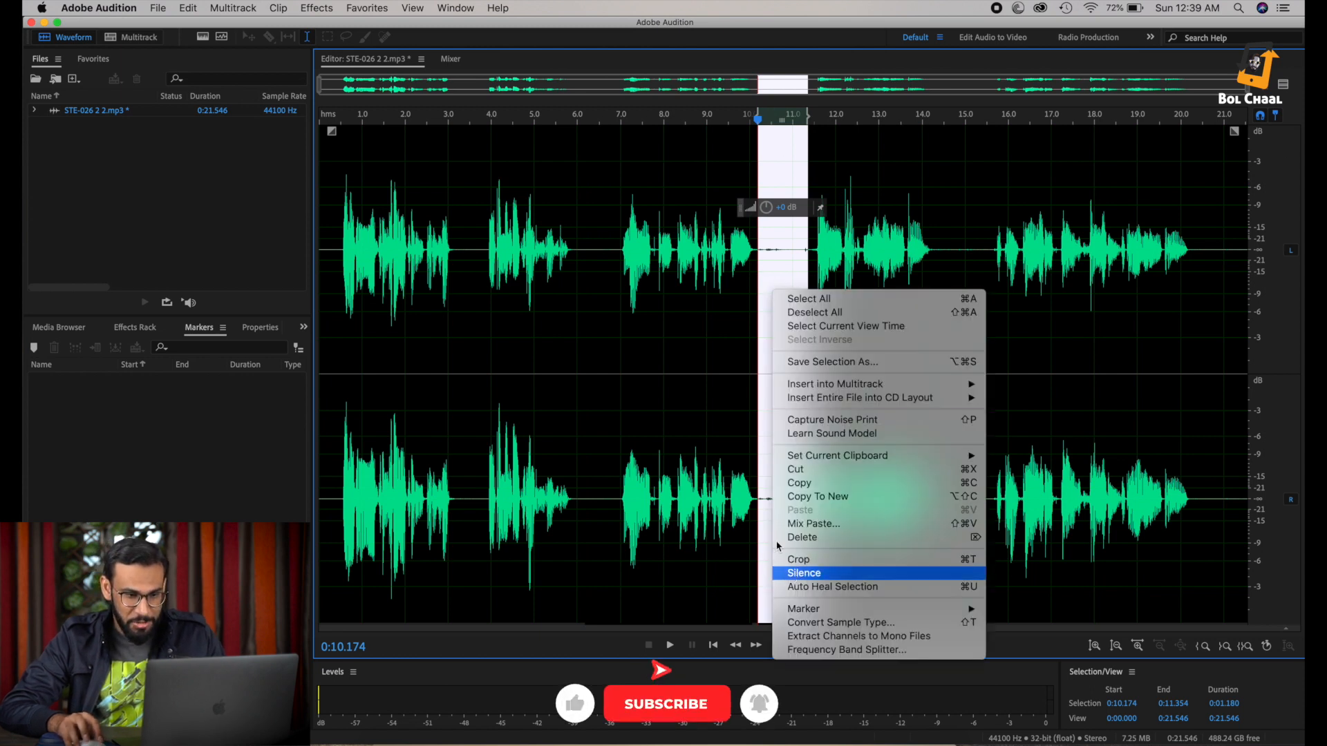
left_click(705, 345)
left_click_drag(793, 284, 775, 288)
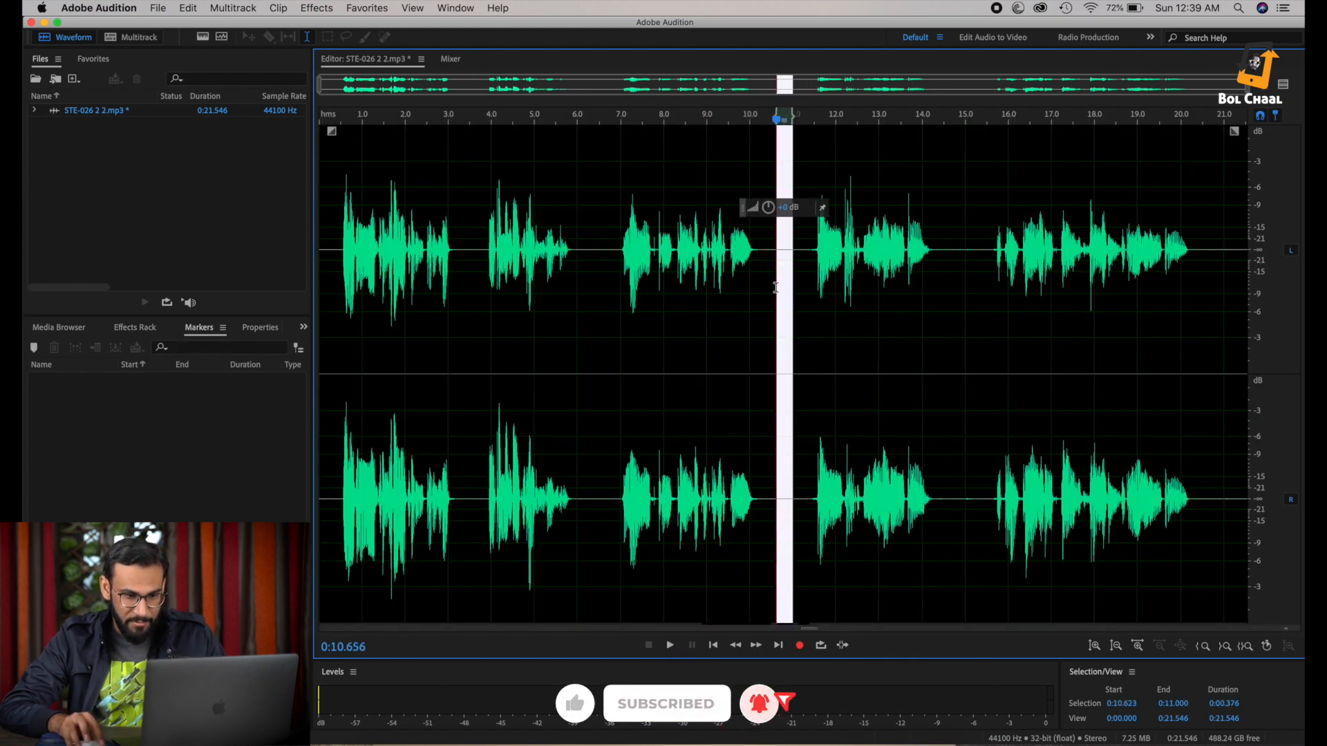
key("Delete")
Step: Silence the gap from about 14.000 to 14.861 seconds and shorten it by deleting about 0.4 seconds from its middle
left_click(970, 264)
left_click_drag(969, 264, 930, 276)
right_click(947, 284)
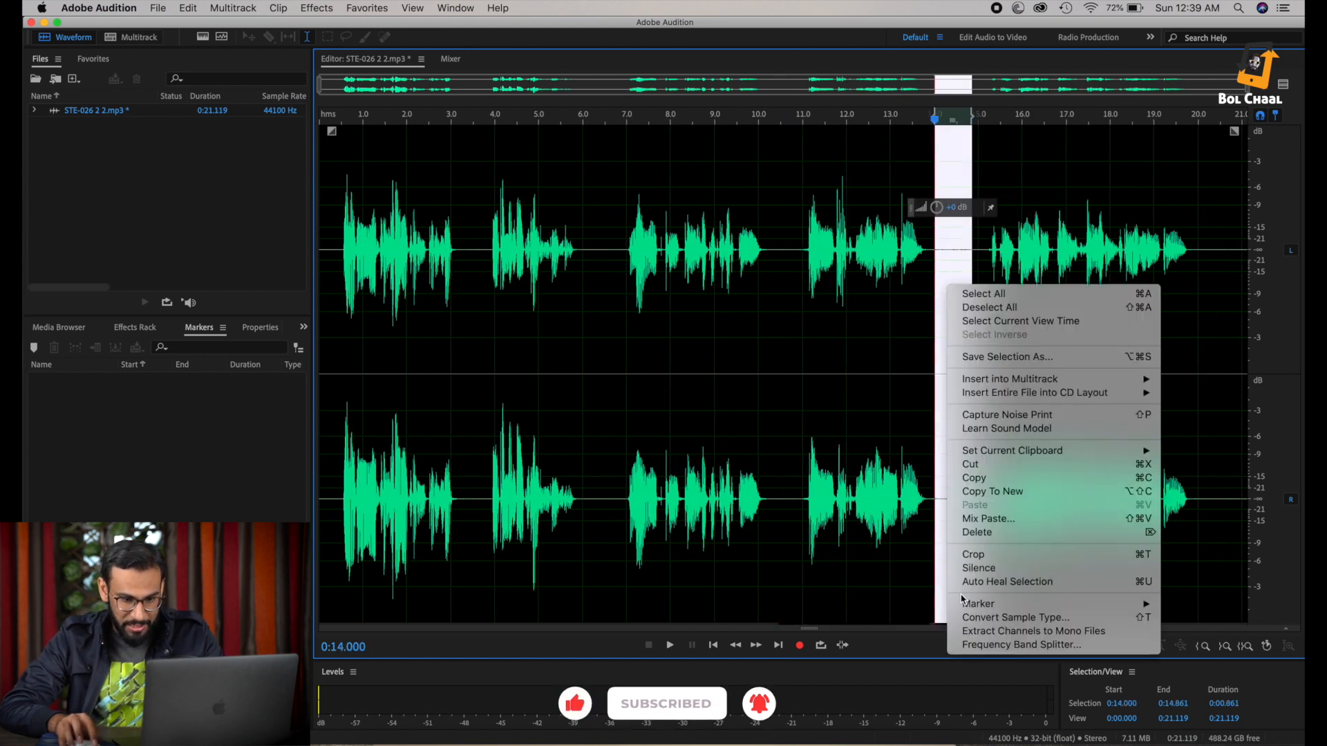
left_click(957, 563)
left_click(845, 394)
left_click_drag(965, 300, 949, 307)
key("Delete")
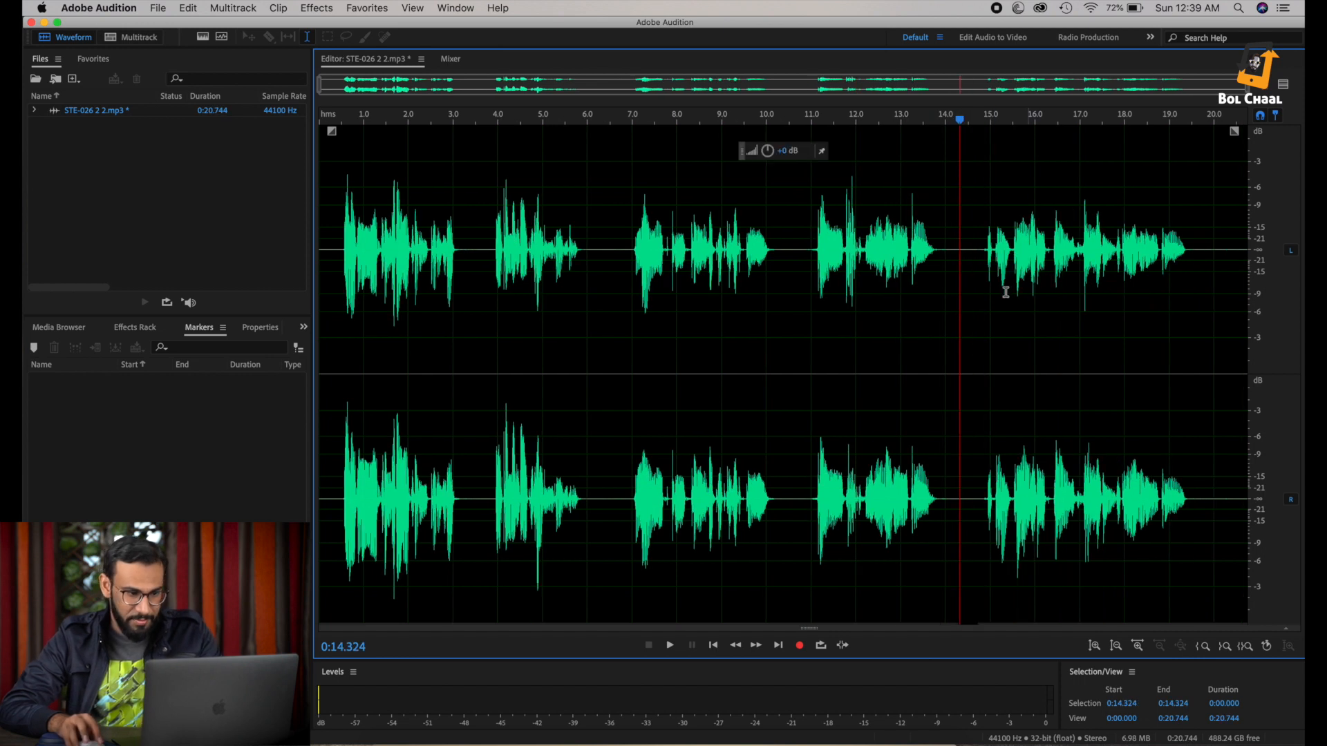
Step: Delete the first 0.224 seconds of the recording and play the trimmed audio from the start
left_click_drag(329, 255, 318, 256)
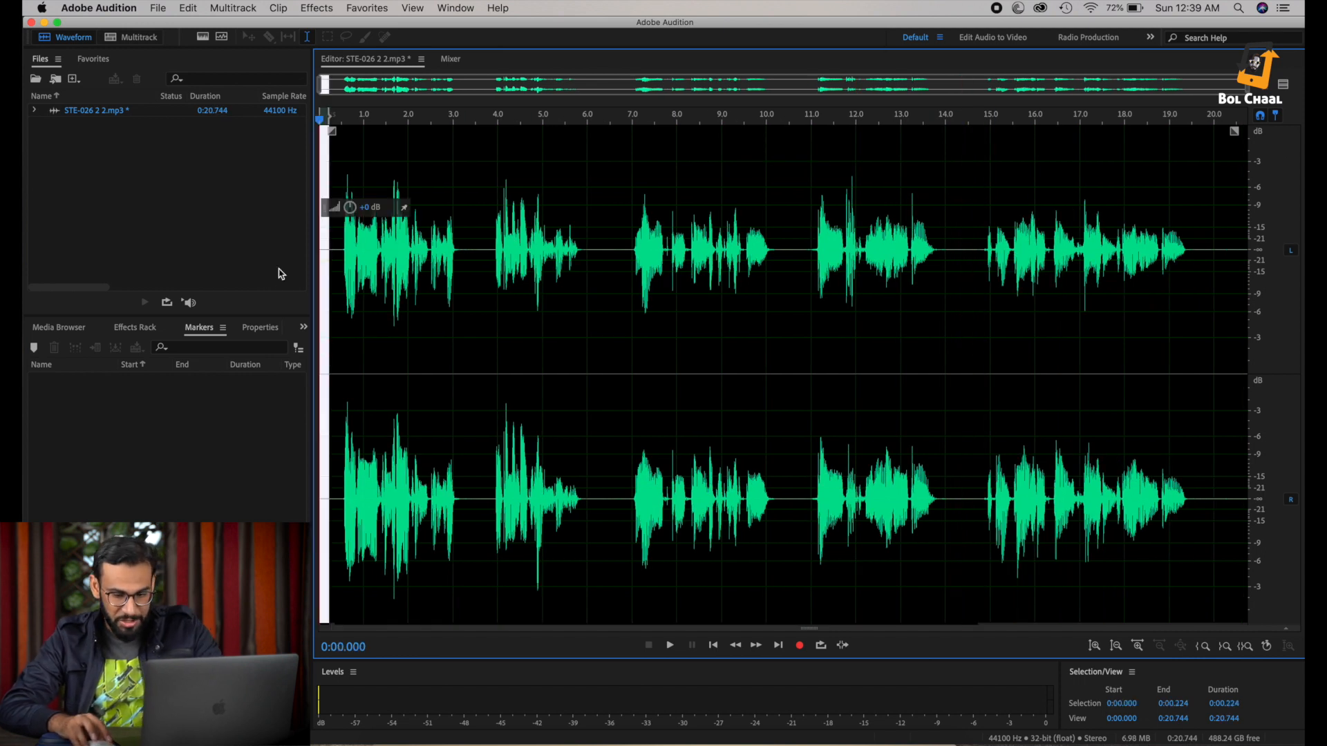
key("Delete")
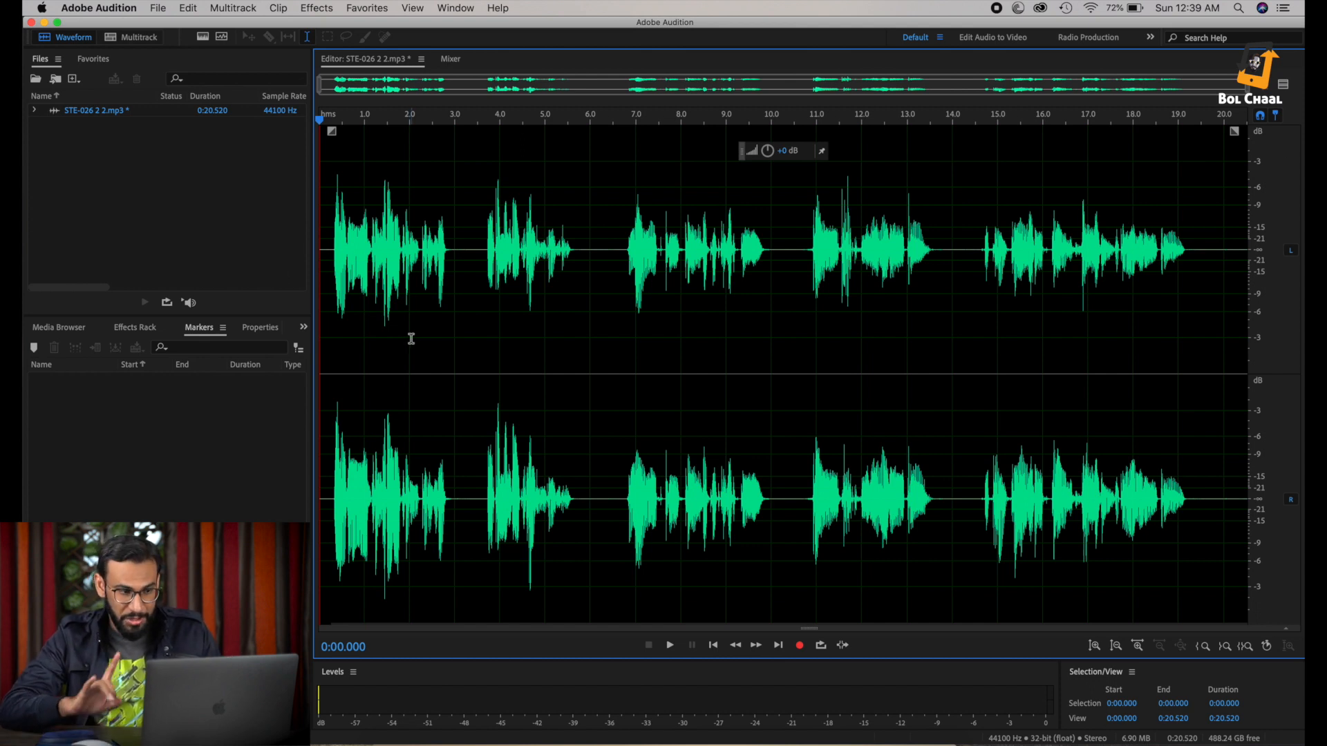
key("space")
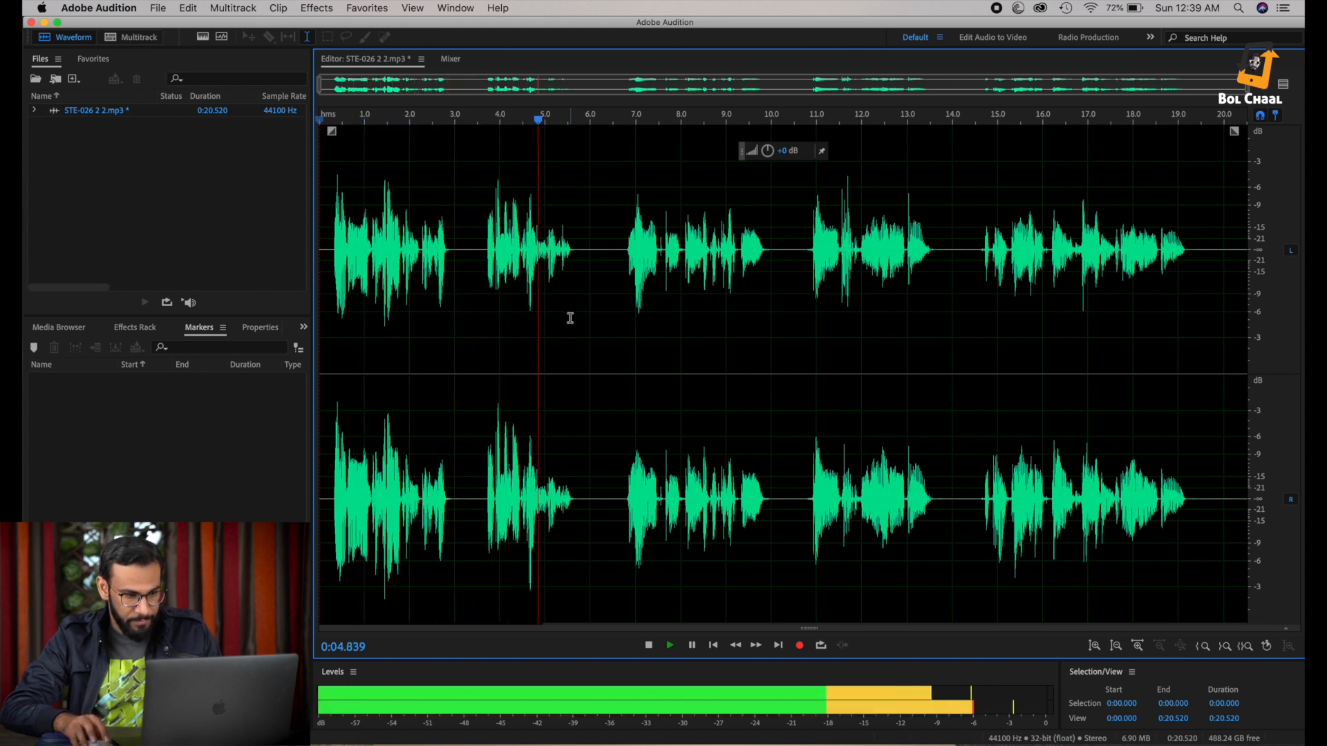
key("space")
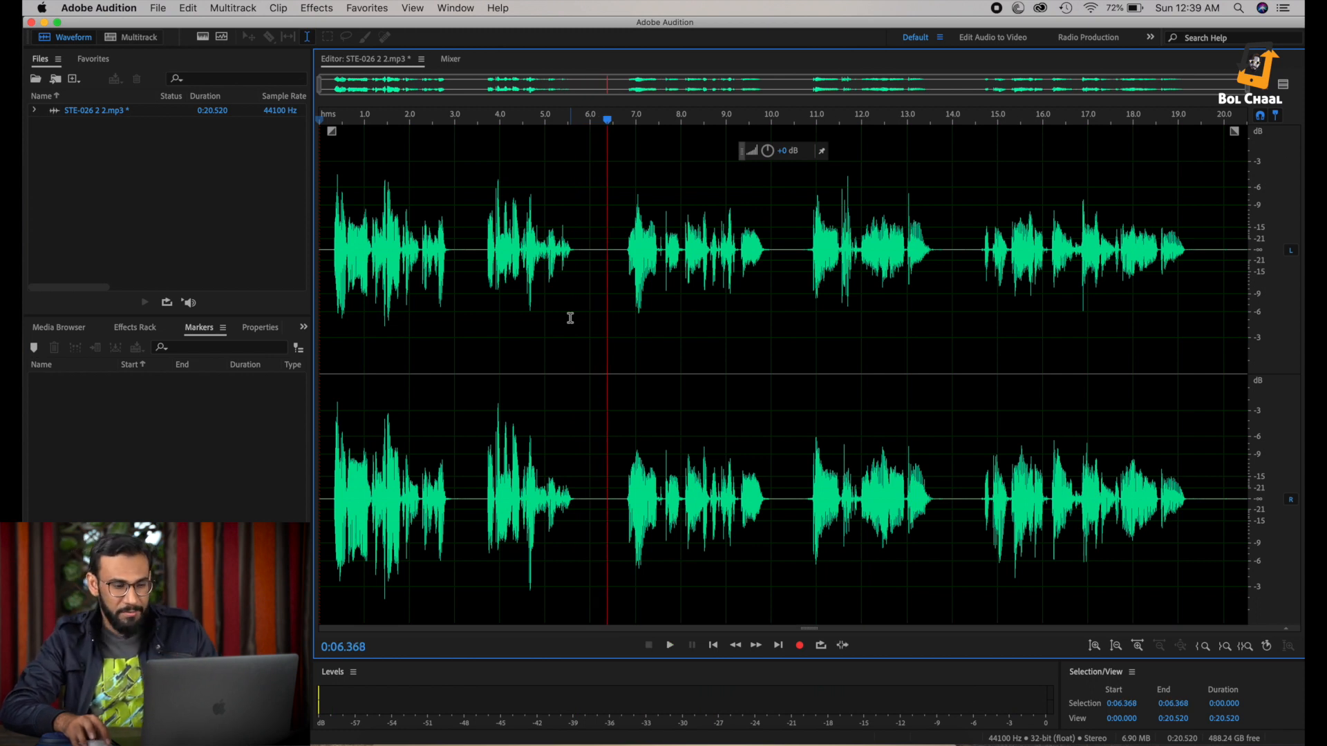
Step: Select the audio from about 6.365 seconds to the end of the file and open the Pitch Shifter effect for it
left_click_drag(607, 290, 1297, 311)
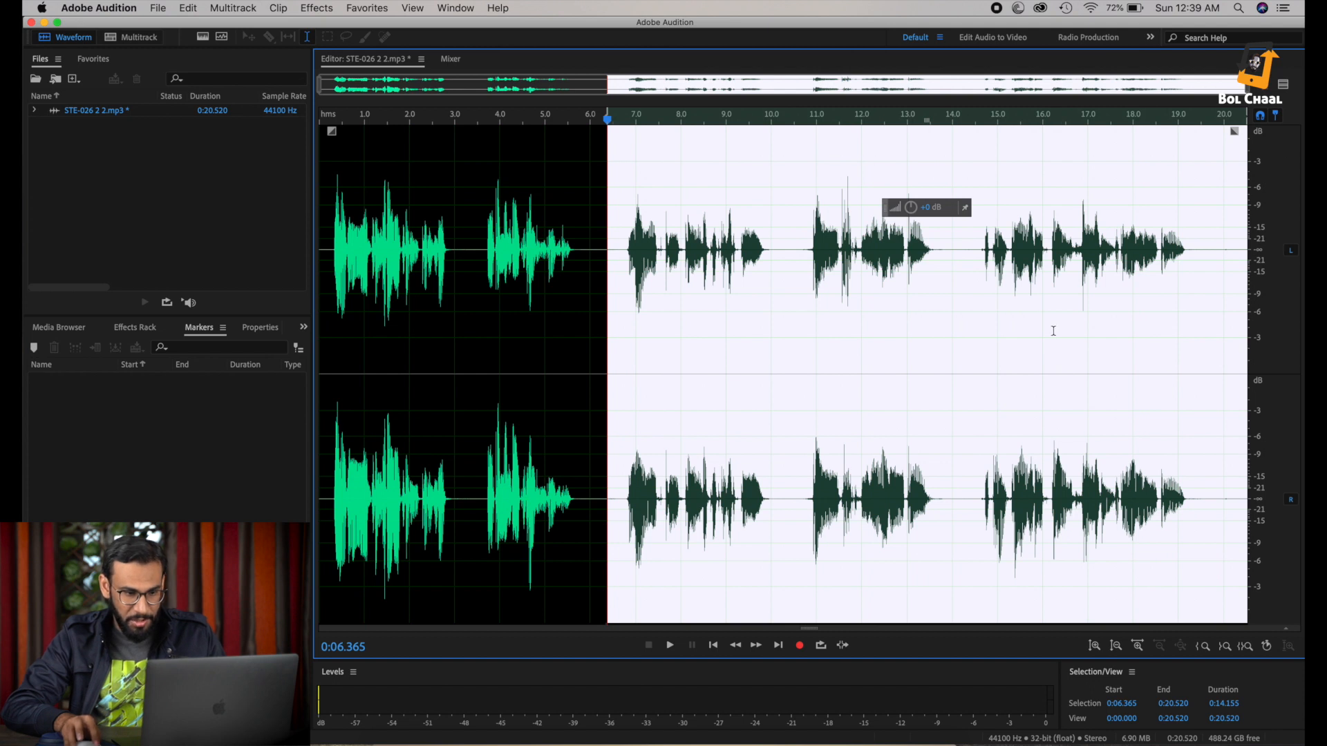
scroll(857, 335, "up", 2)
left_click_drag(768, 88, 869, 88)
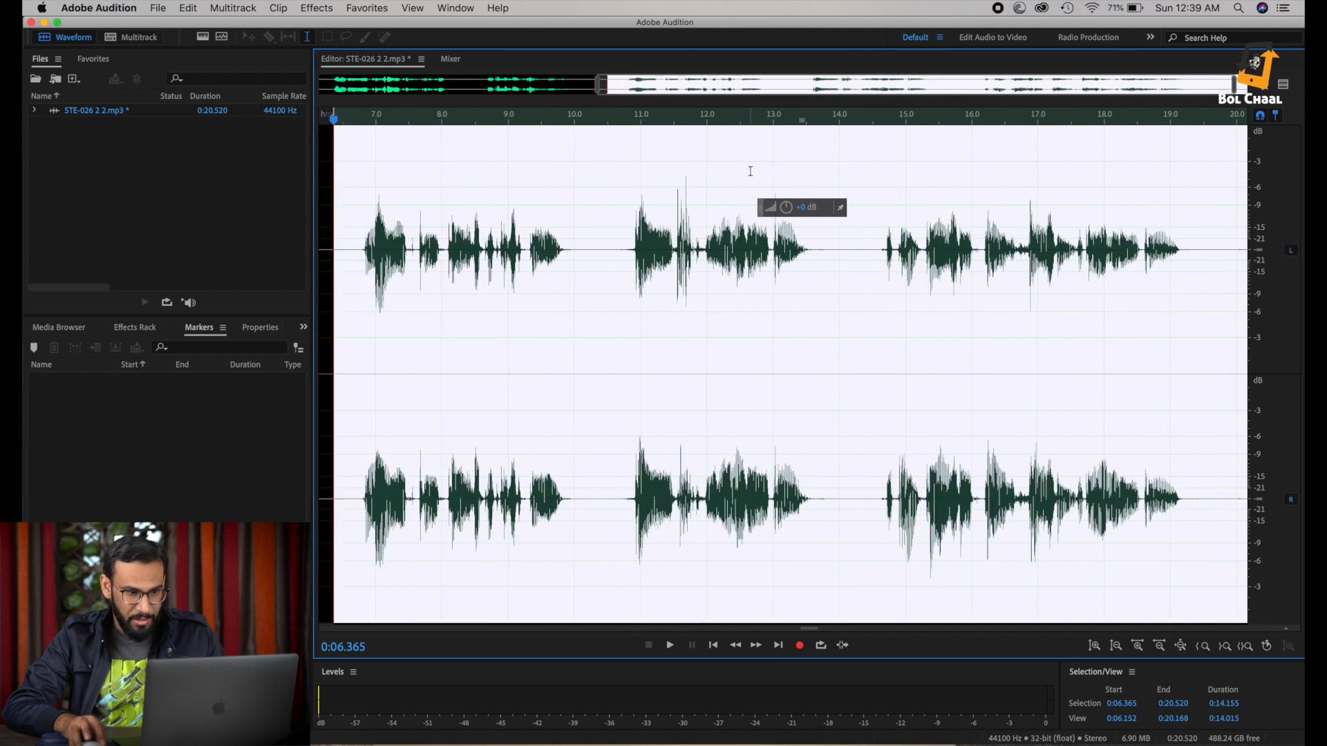
scroll(735, 86, "down", 1)
left_click_drag(735, 86, 760, 89)
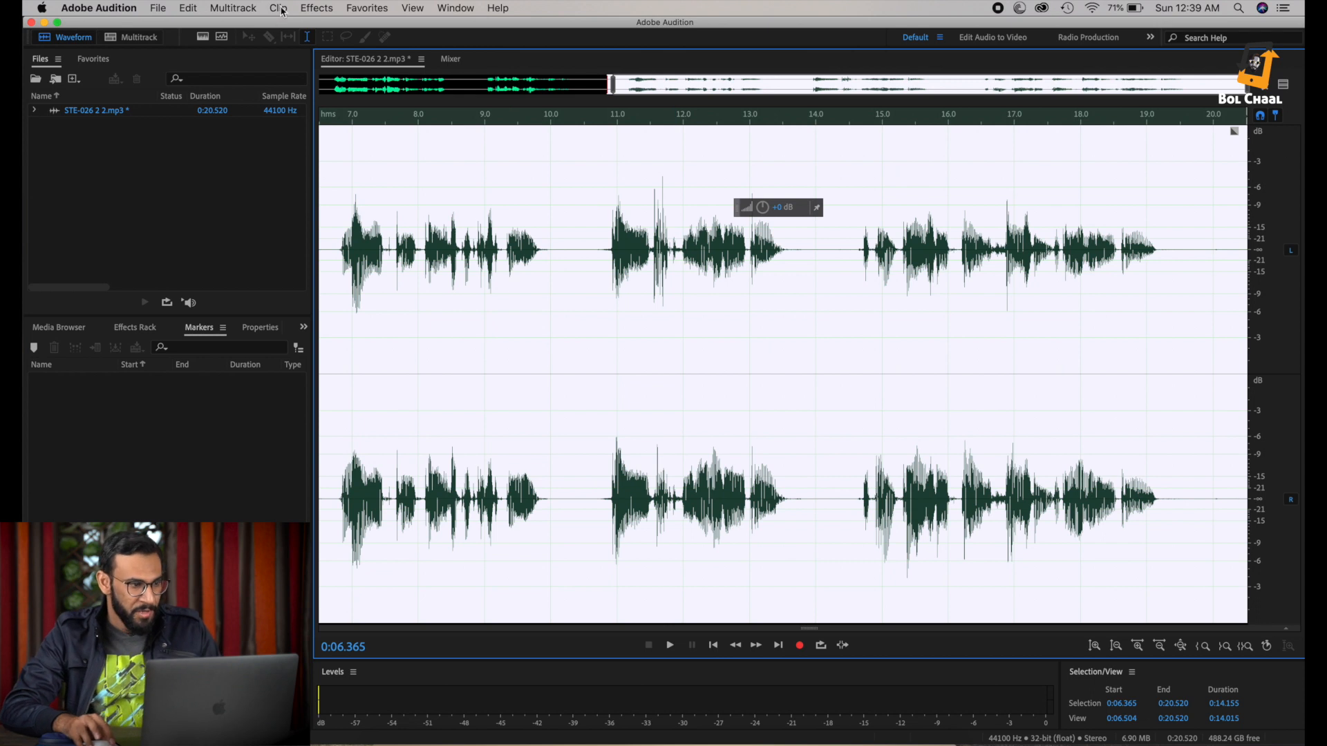
left_click(319, 8)
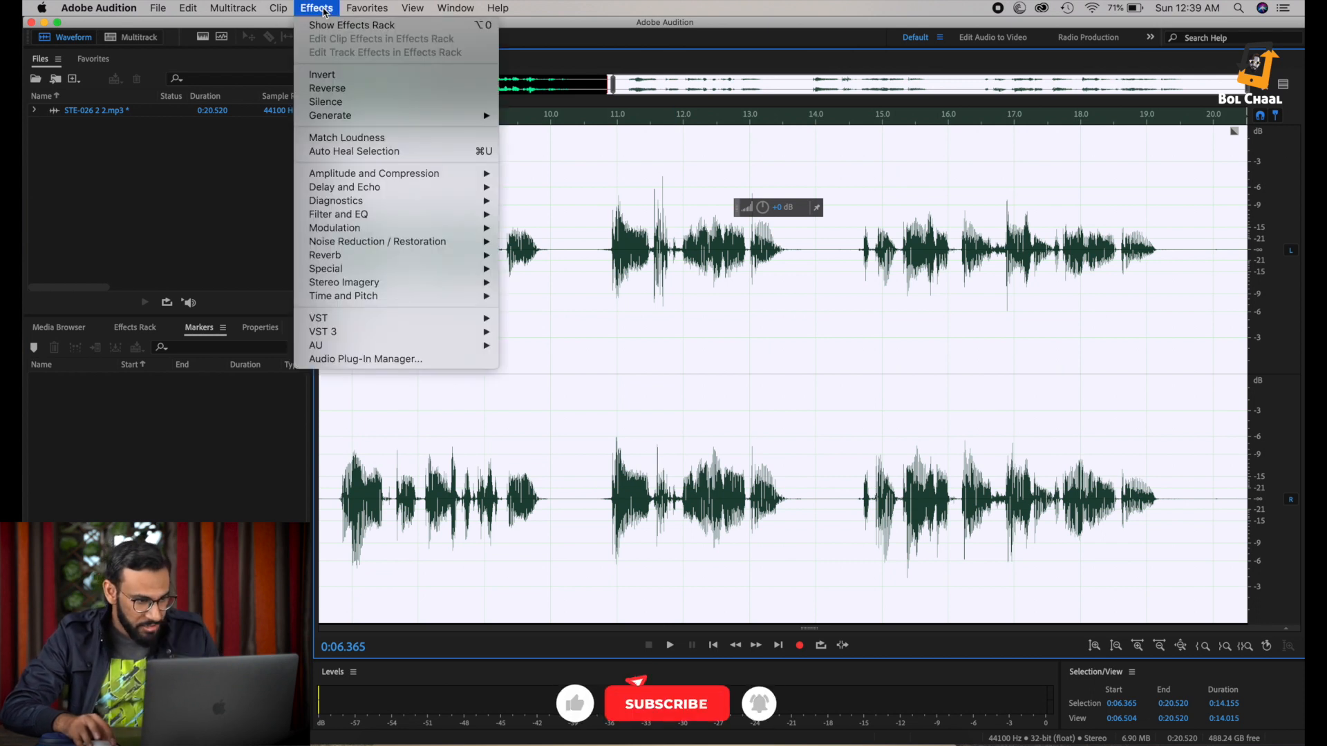
mouse_move(370, 298)
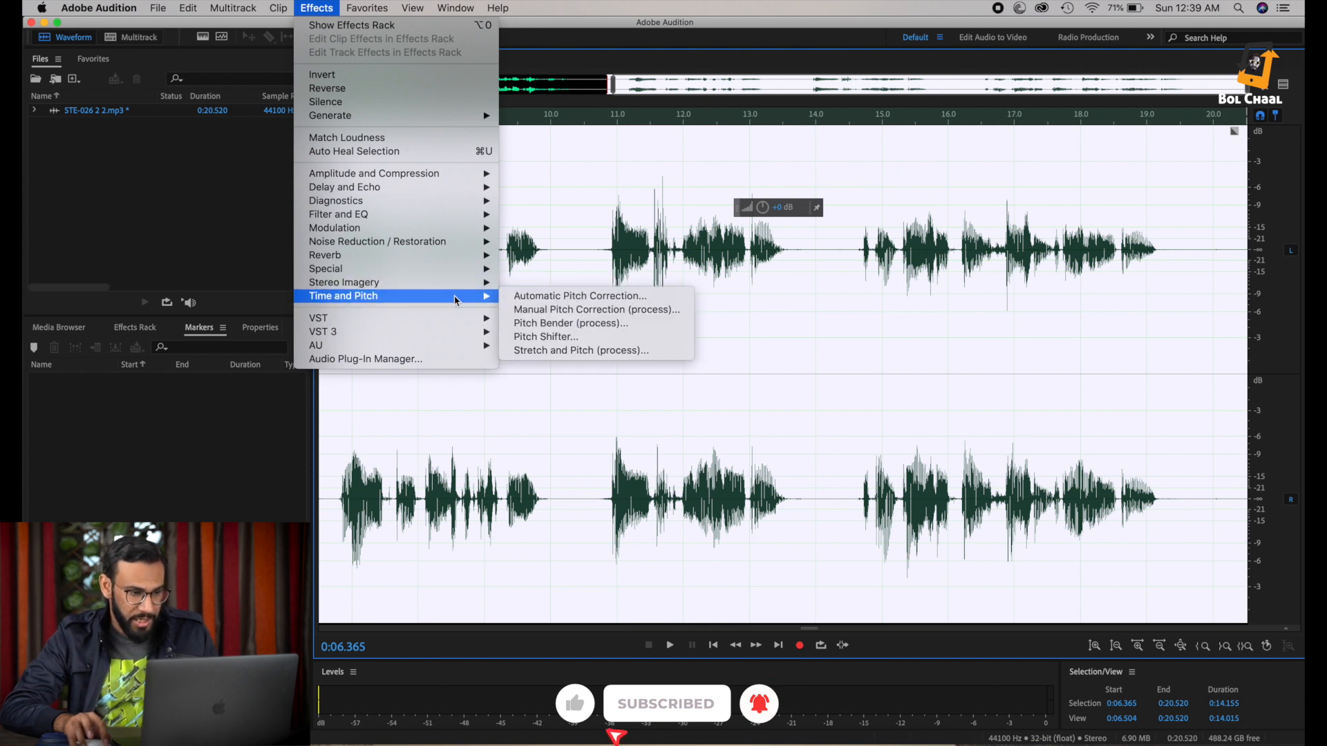
left_click(576, 339)
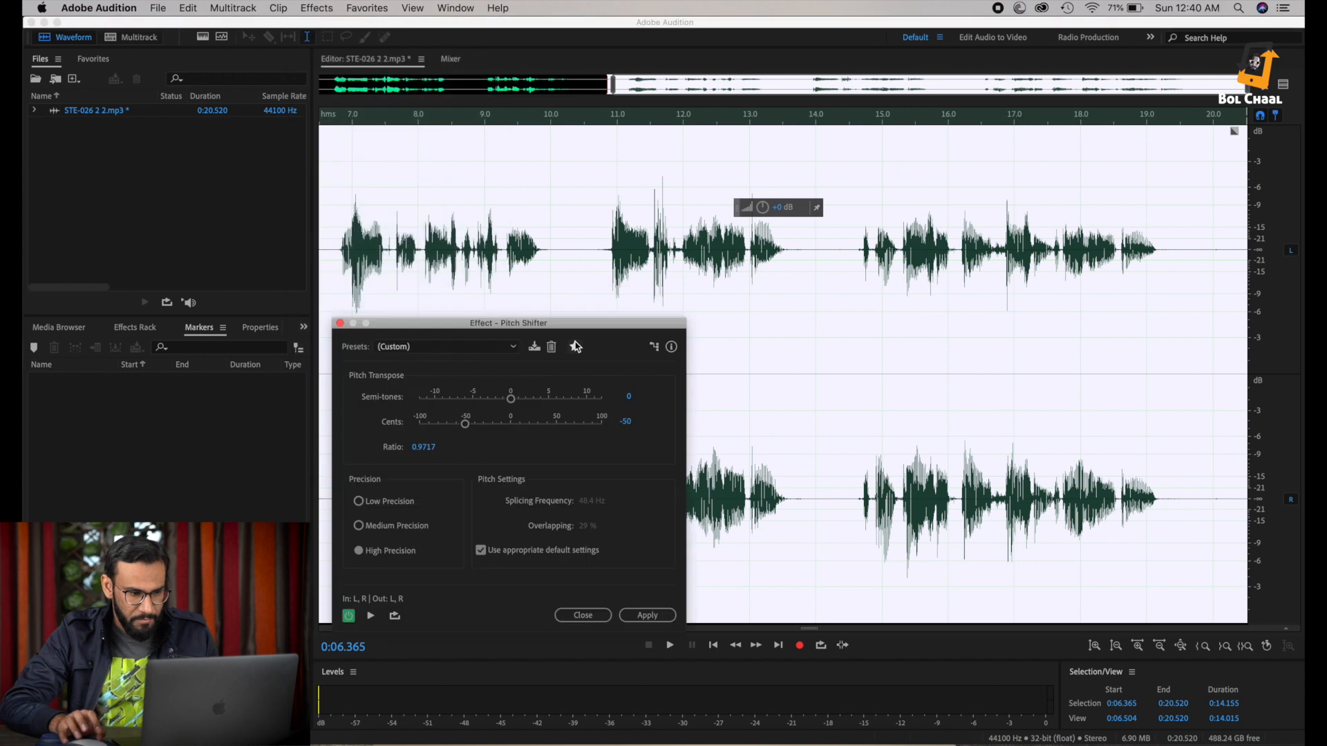
Step: Load the Default preset in Pitch Shifter, set Cents to -50 and preview the shifted voice
left_click(513, 347)
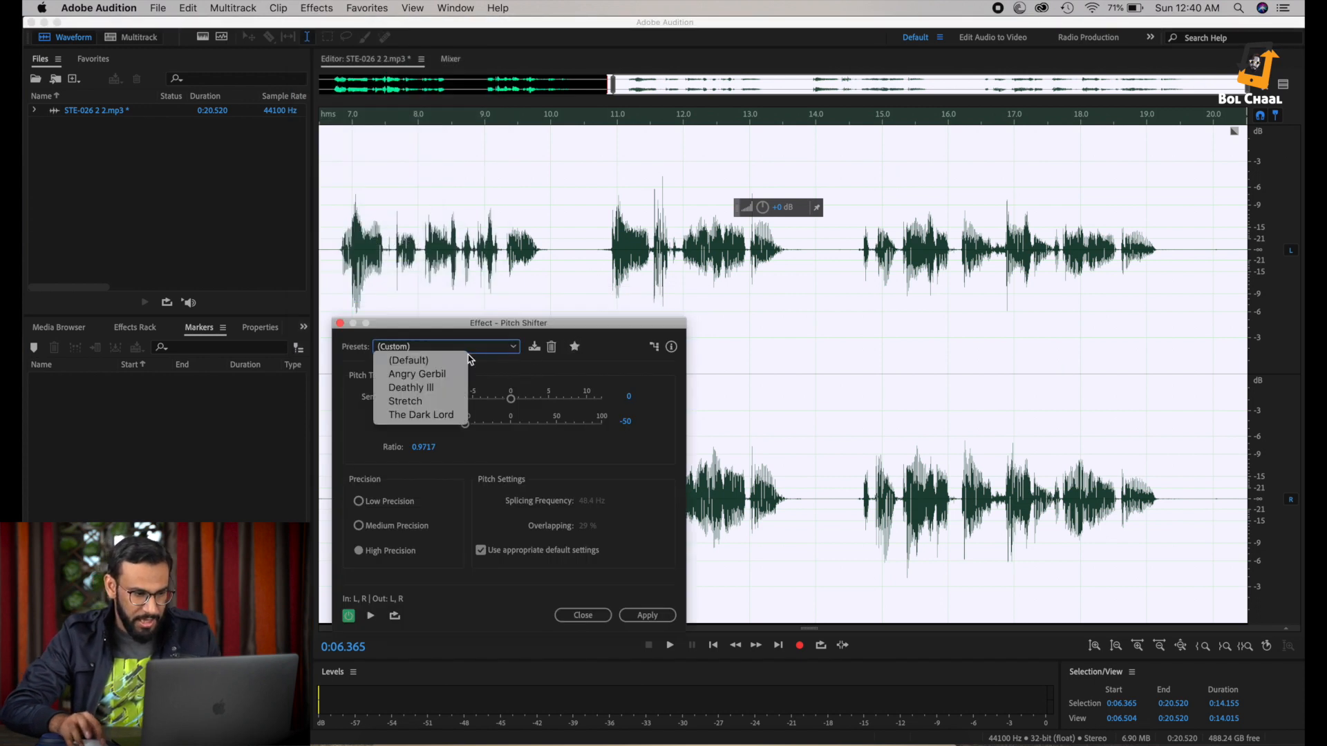
left_click(445, 360)
left_click_drag(479, 328, 463, 125)
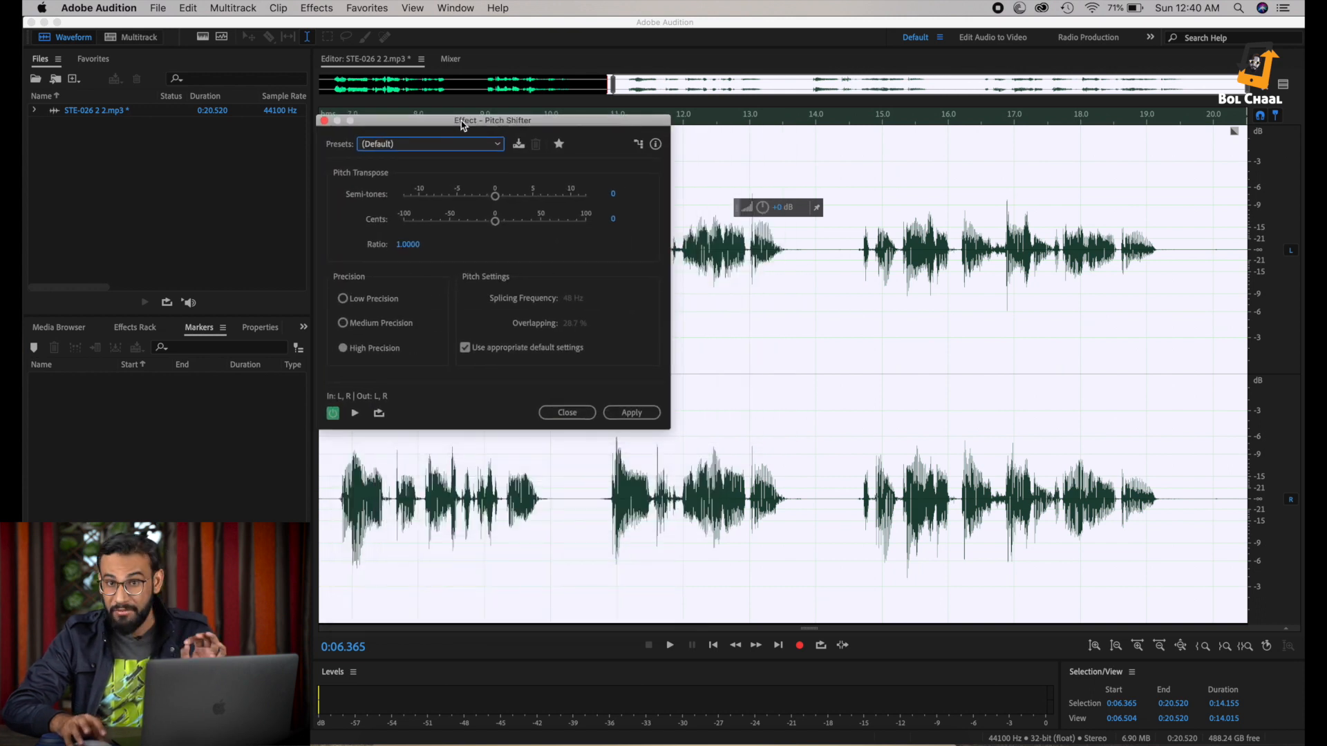
left_click_drag(463, 125, 472, 109)
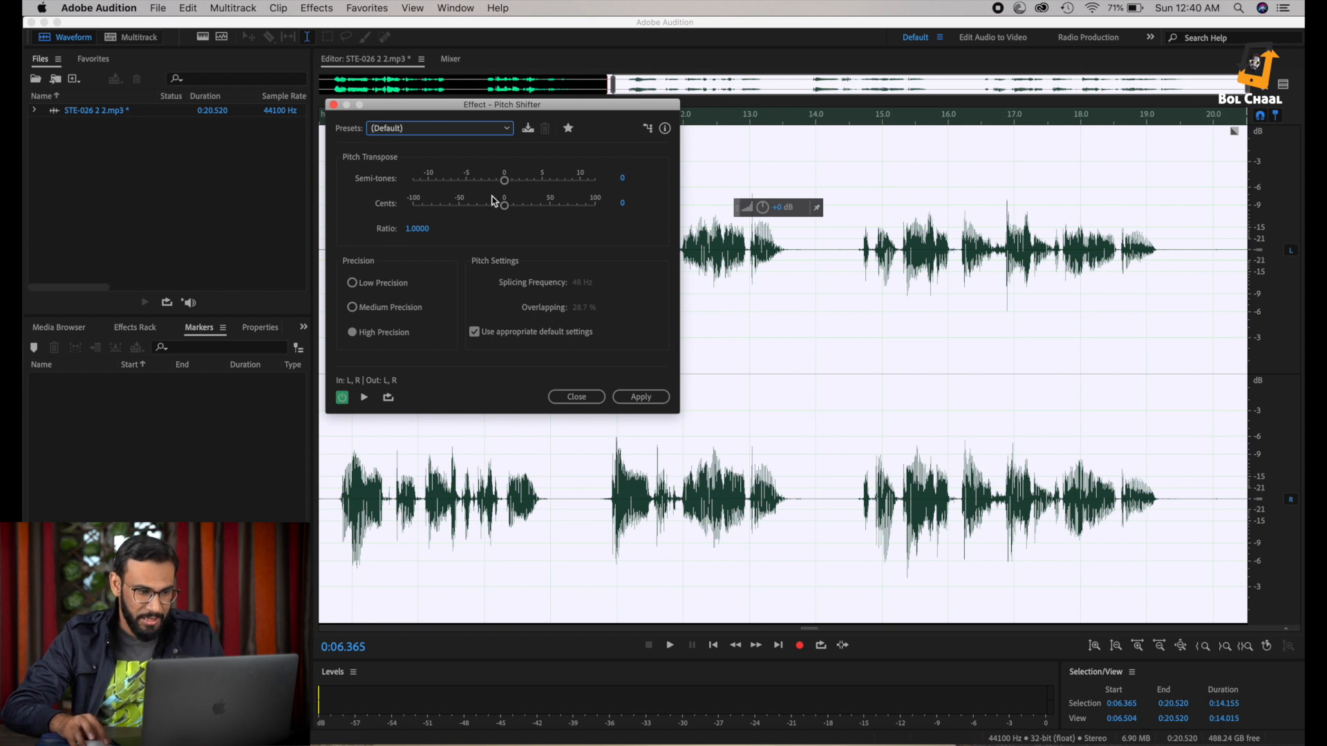
left_click_drag(507, 207, 467, 209)
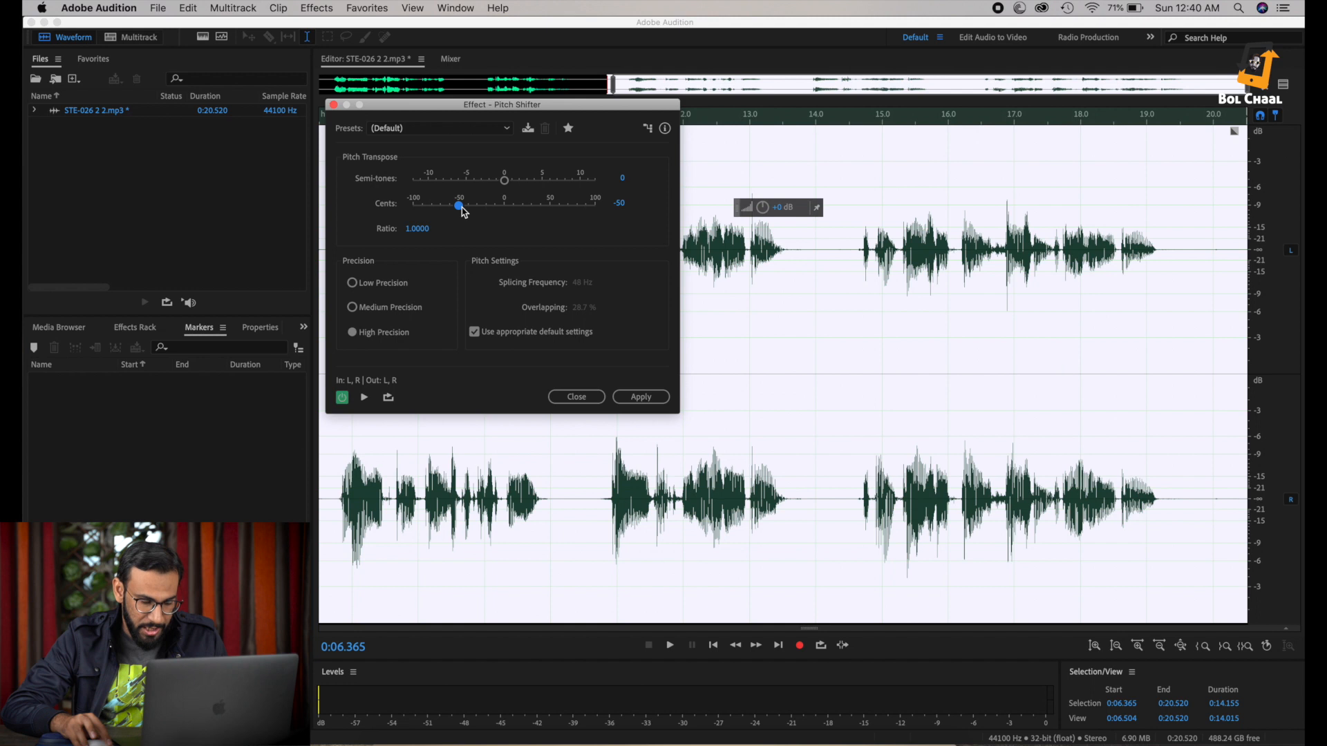
left_click(364, 399)
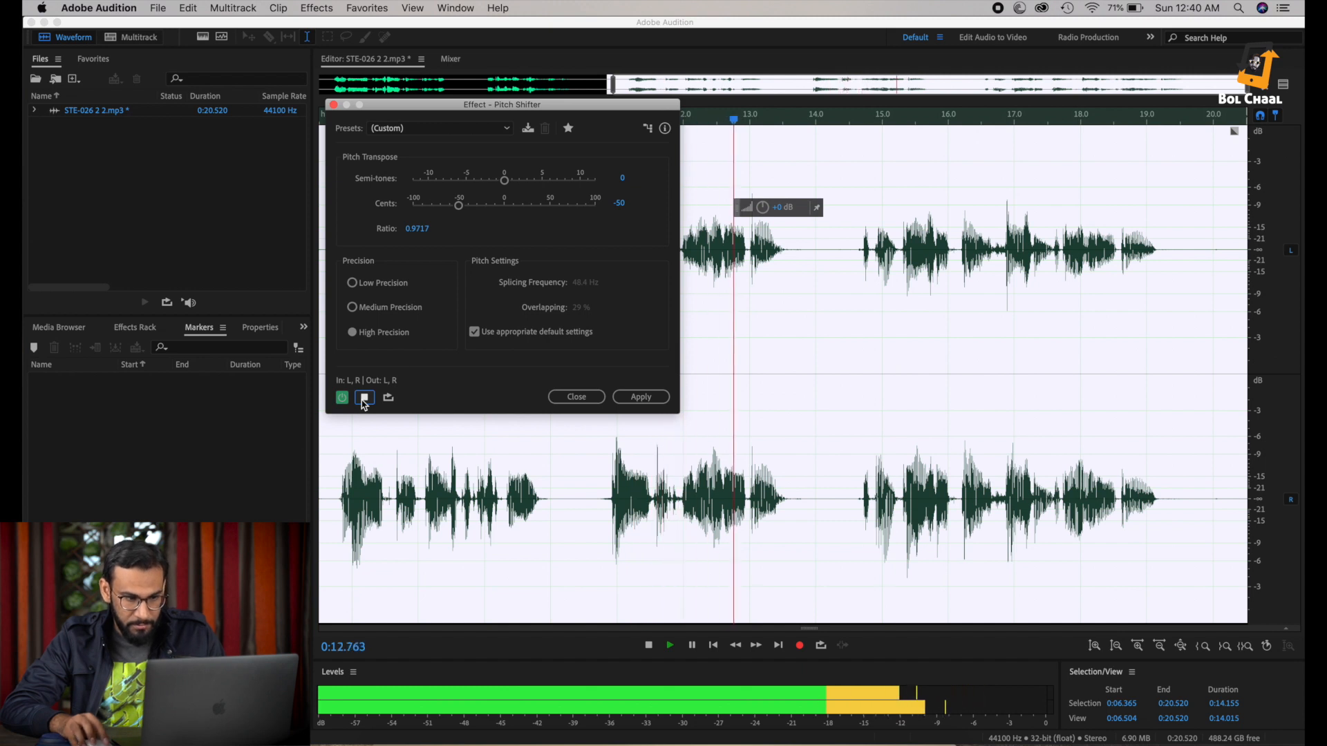
key("space")
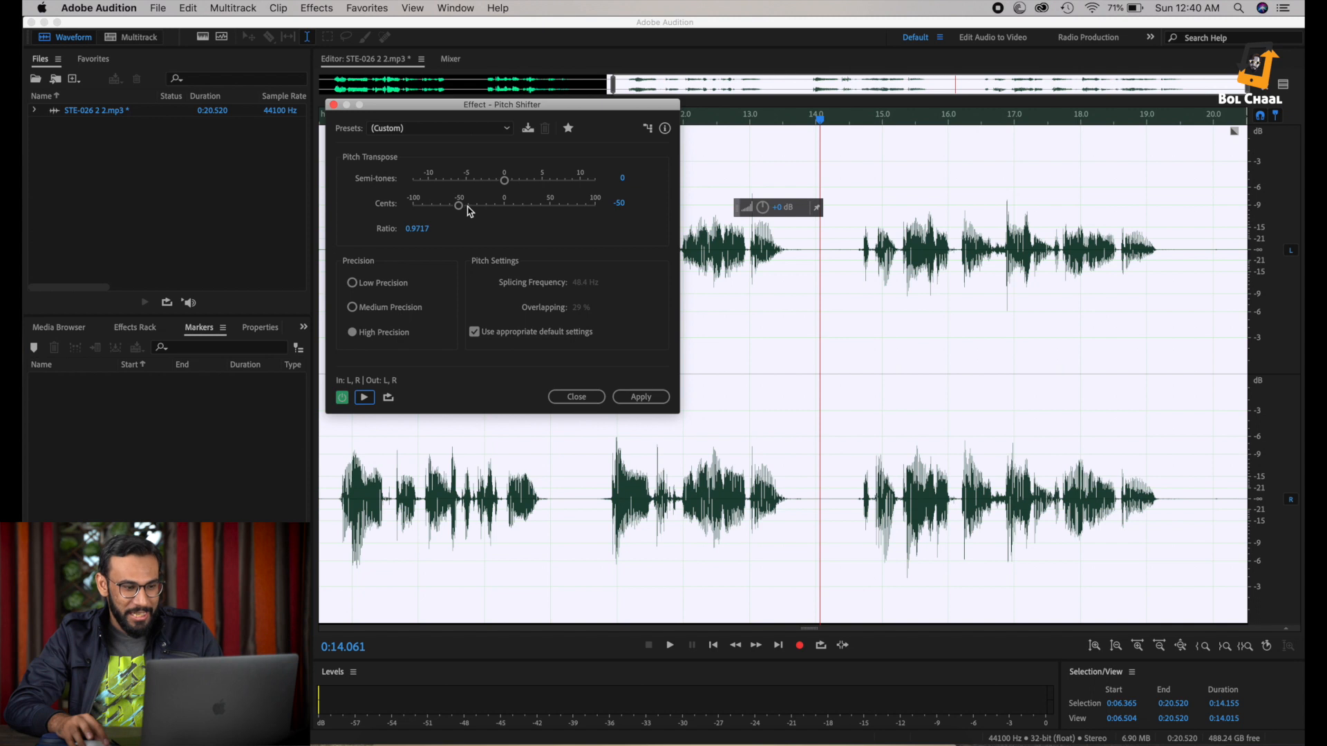
Step: Preview the selection from about 6.7 seconds, comparing Cents at -20 with -50
left_click(823, 123)
key("space")
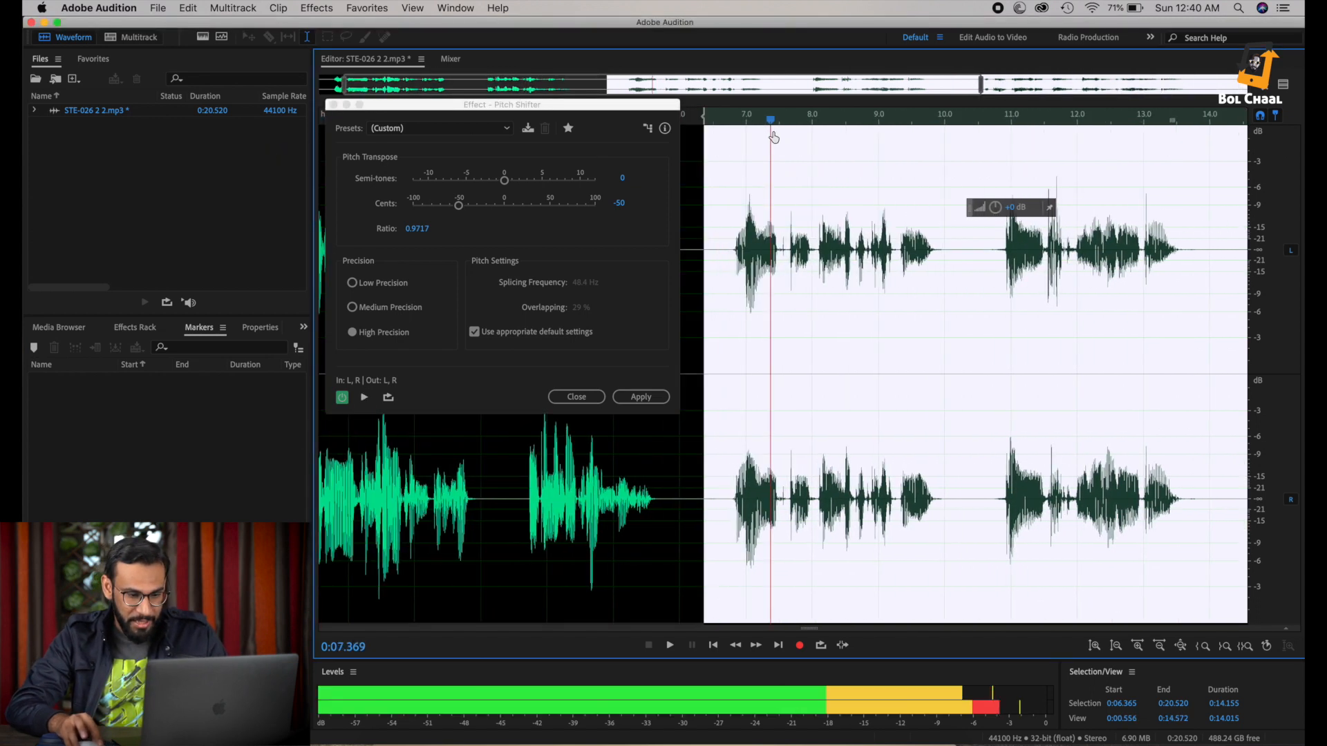
left_click_drag(738, 89, 958, 90)
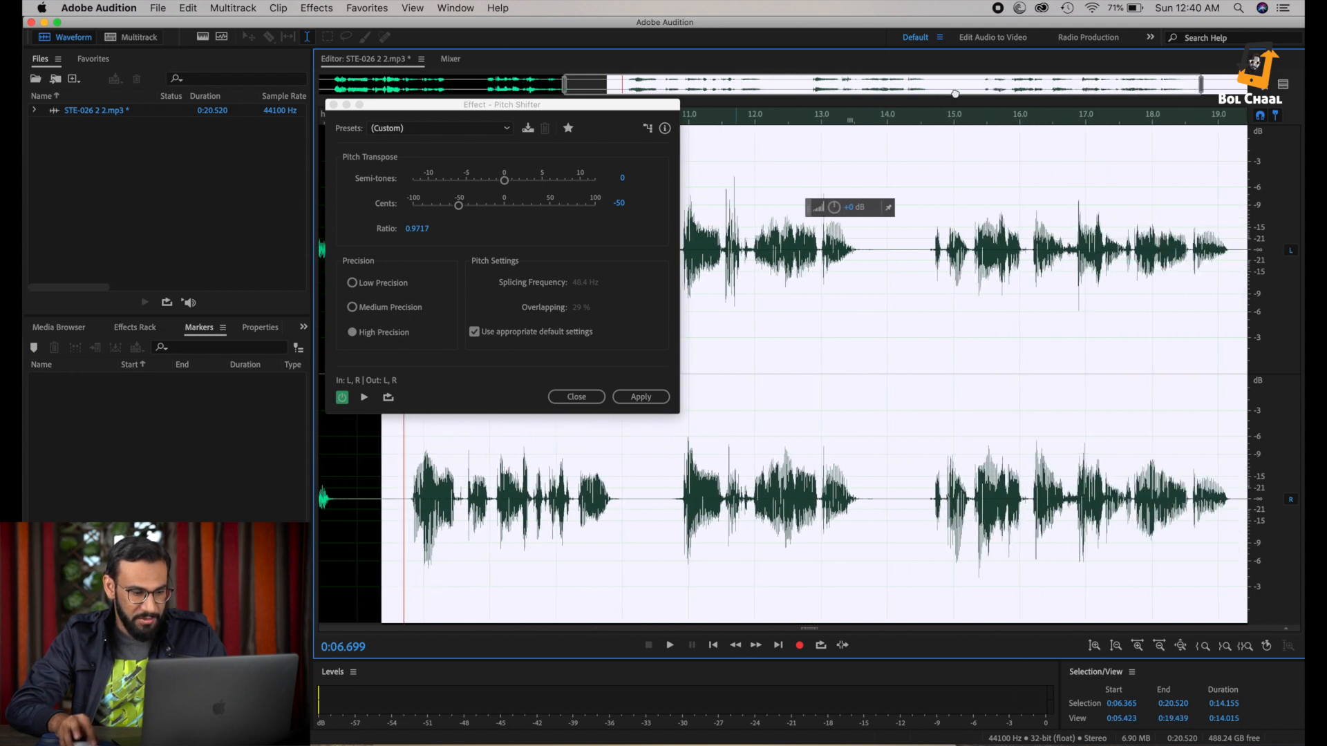
left_click(461, 209)
left_click_drag(462, 209, 486, 207)
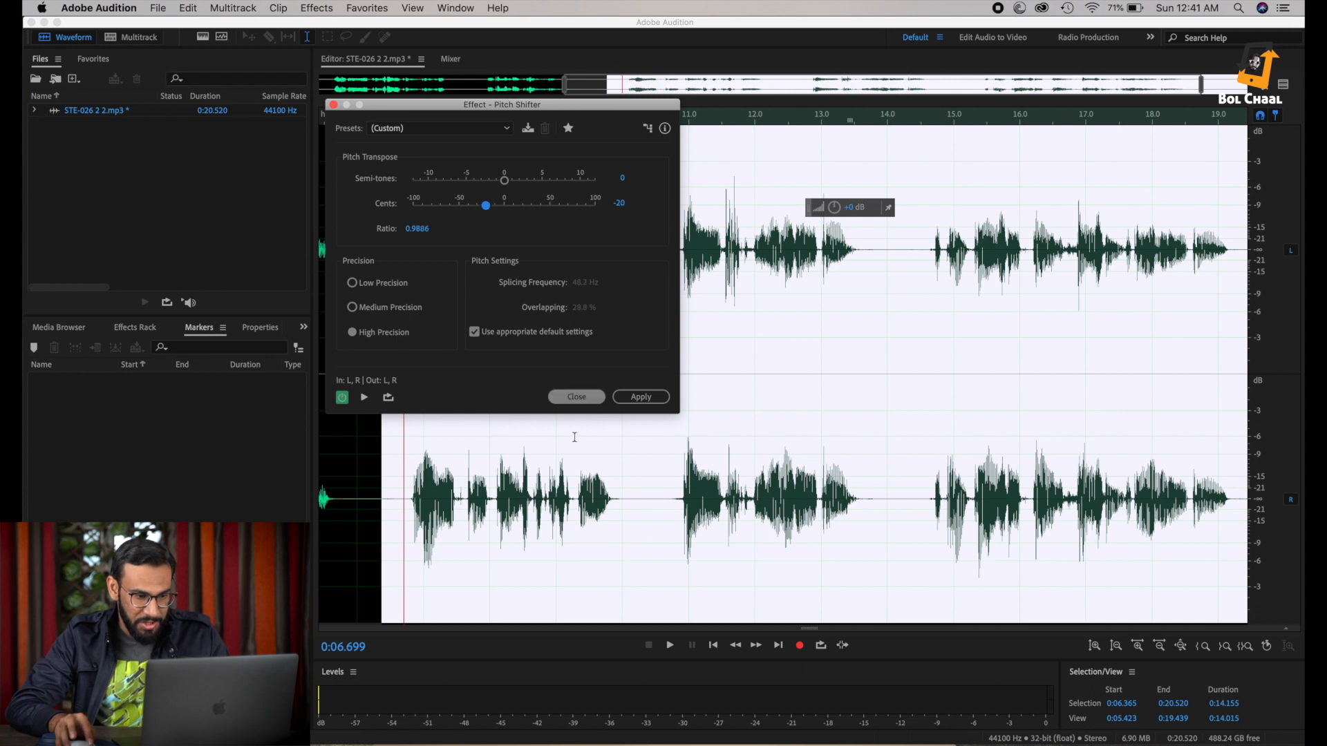
left_click(365, 399)
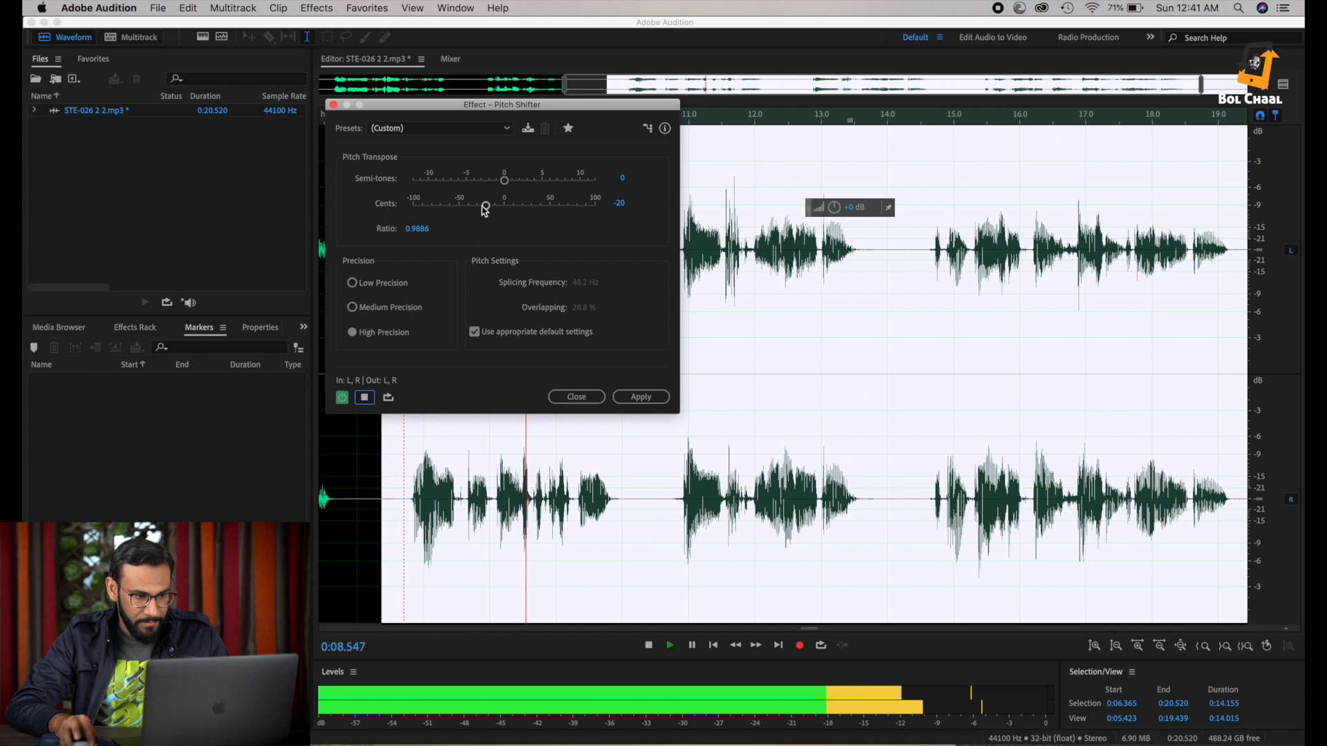
left_click_drag(485, 206, 461, 207)
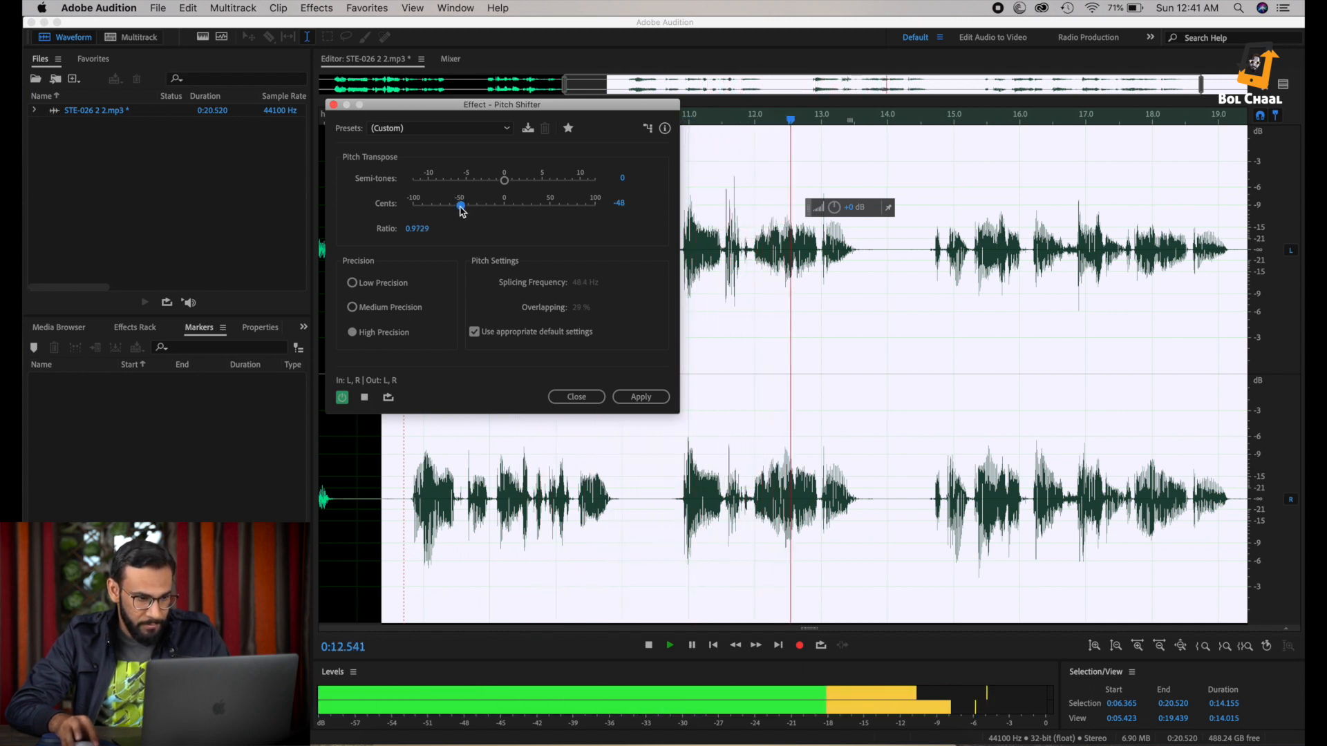
key("space")
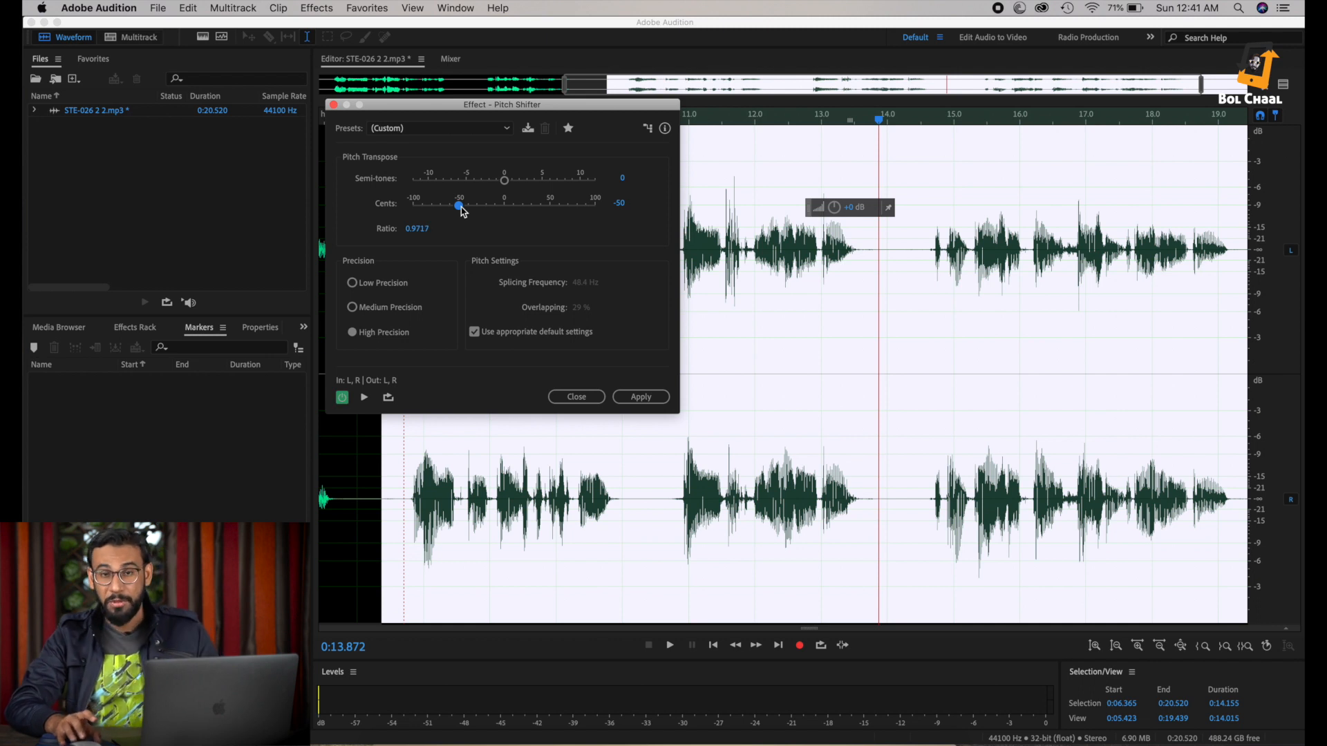
Step: Try a Cents value of -93 and preview the lowered voice from about 6.7 seconds
left_click_drag(460, 206, 420, 207)
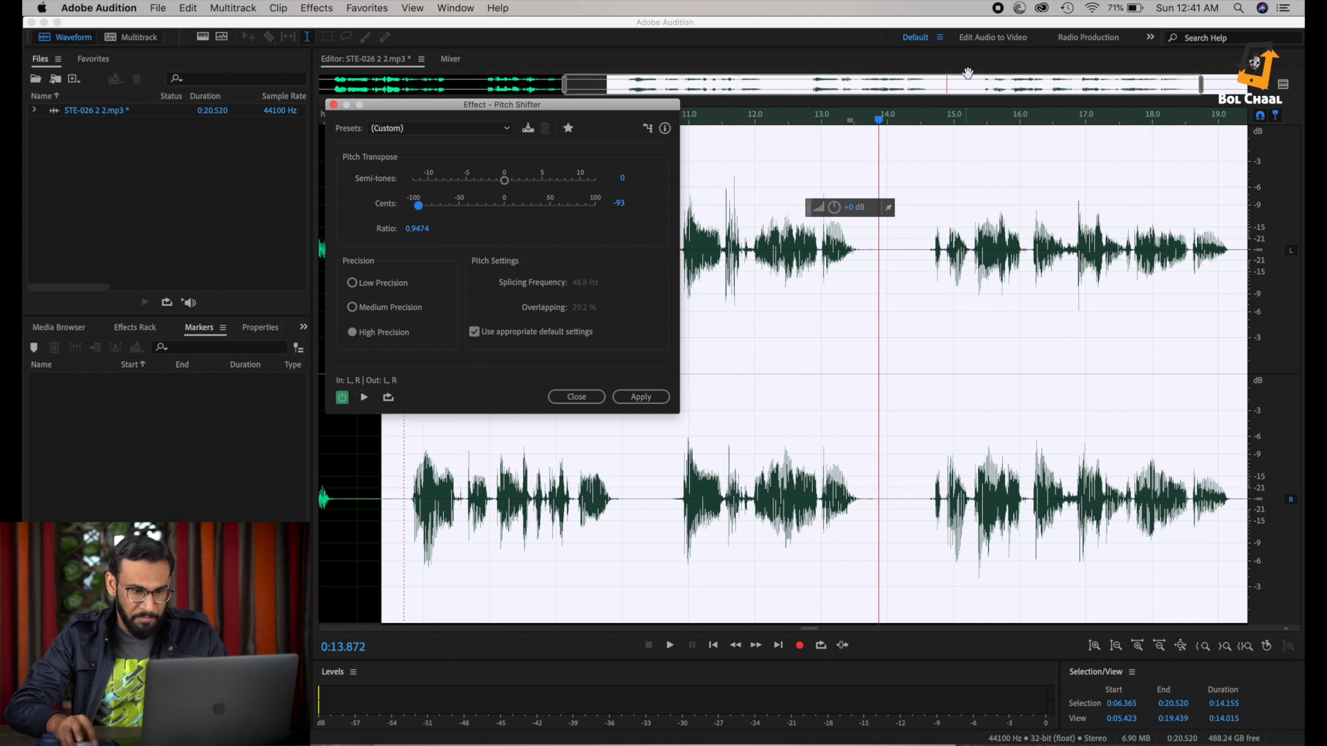
left_click_drag(878, 121, 464, 194)
left_click_drag(464, 193, 417, 234)
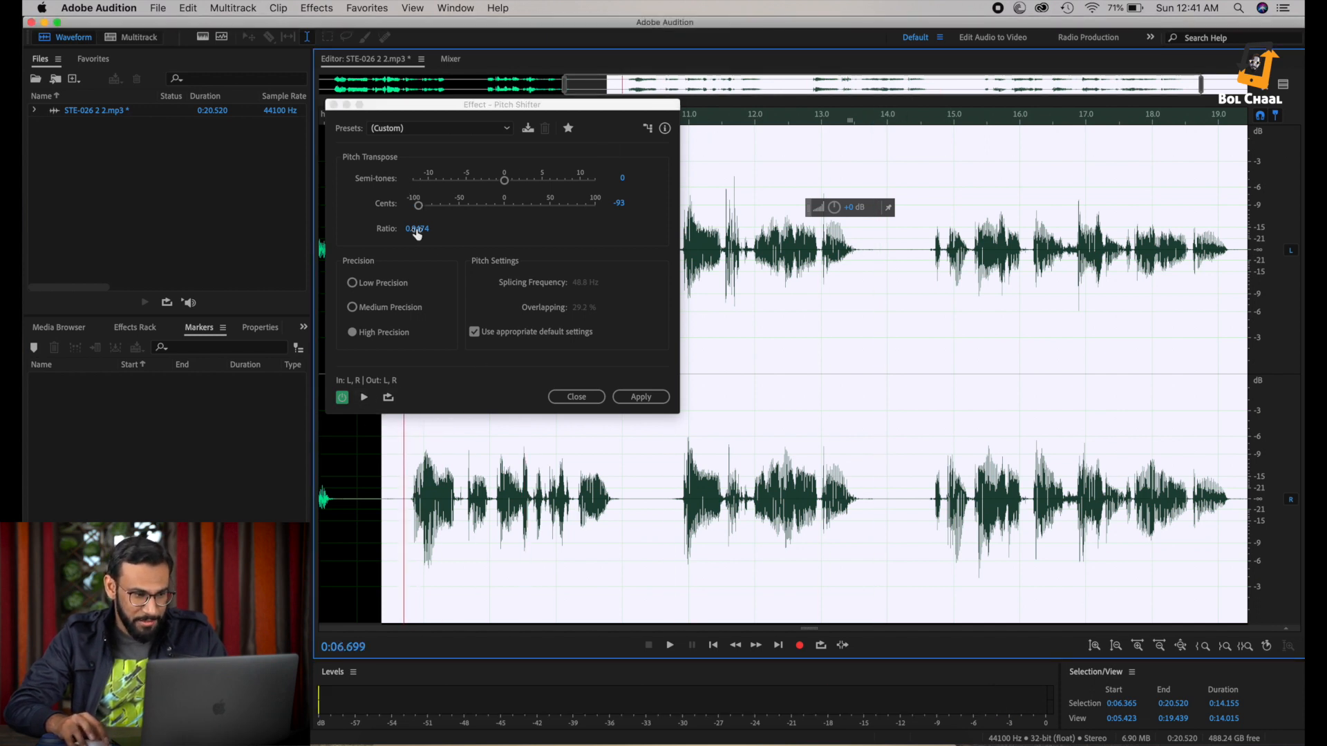
left_click(365, 398)
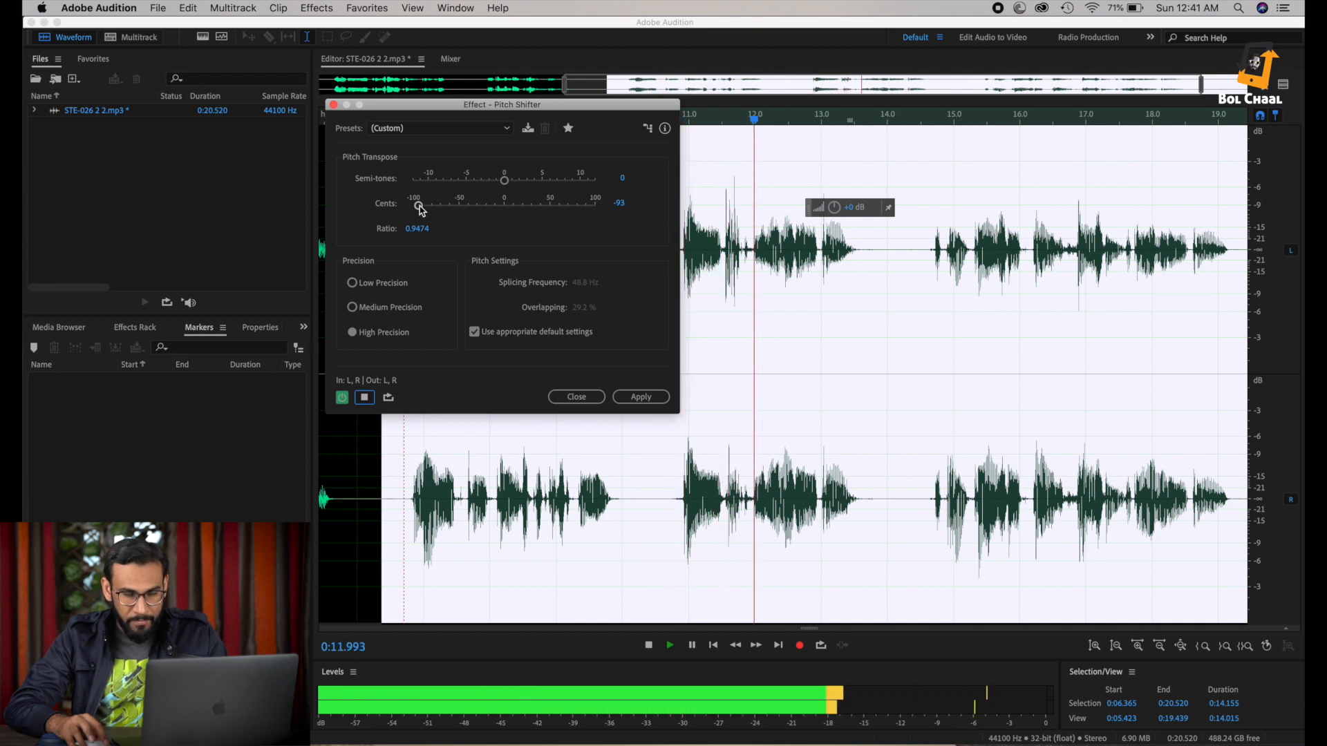
key("space")
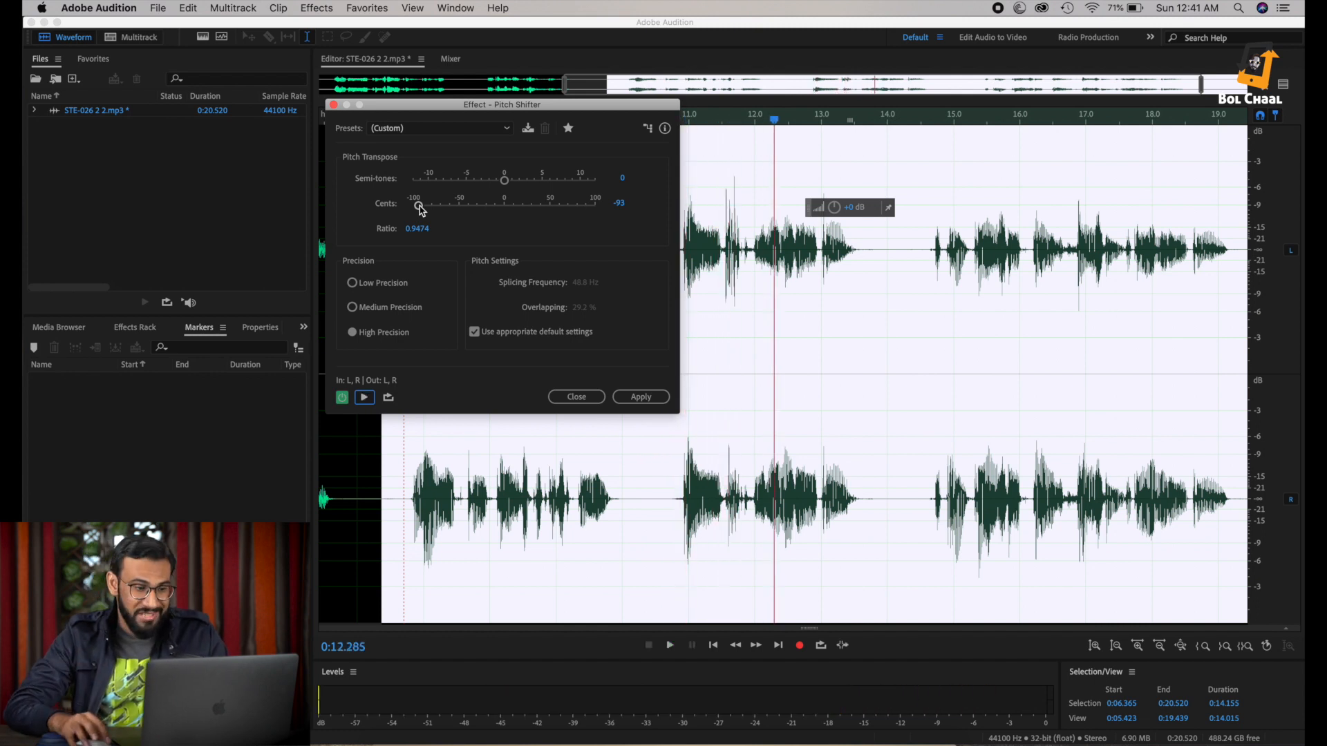
Step: Set Cents to -50 and apply the Pitch Shifter to the selected audio
left_click_drag(421, 210, 460, 210)
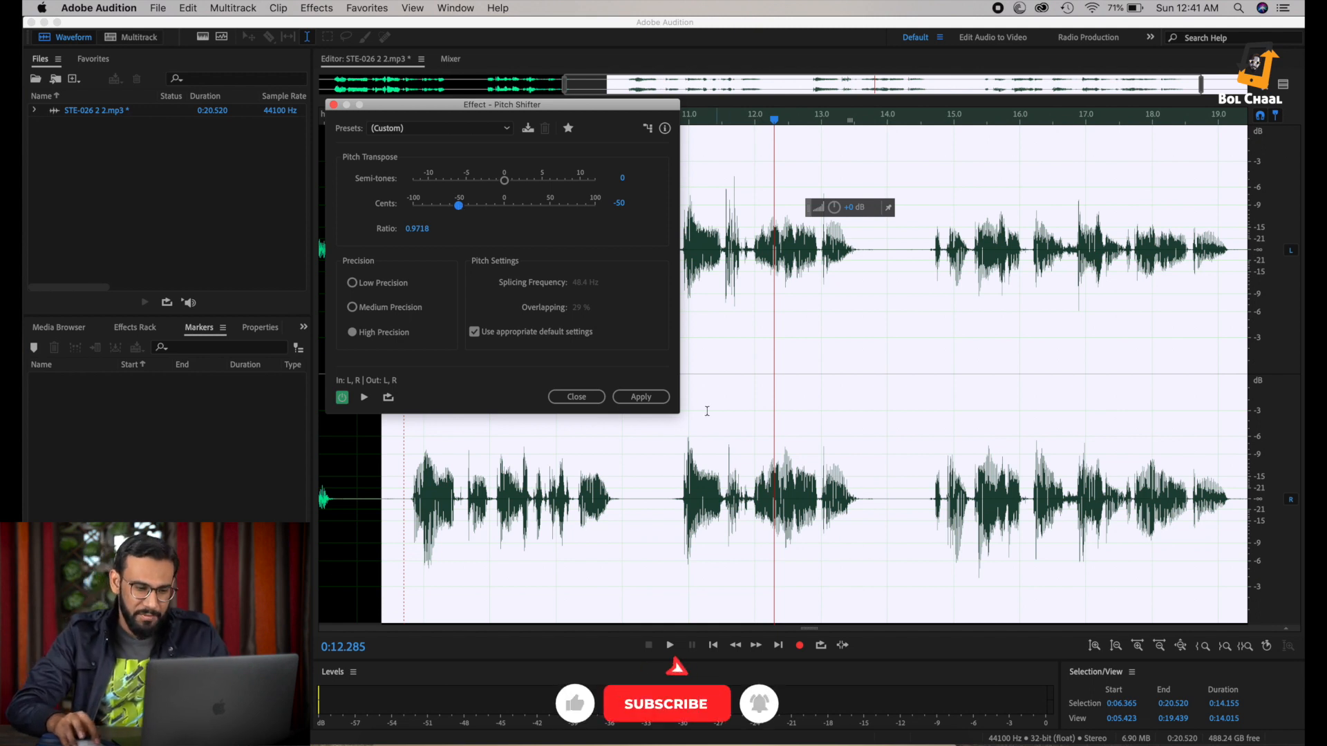
left_click(640, 397)
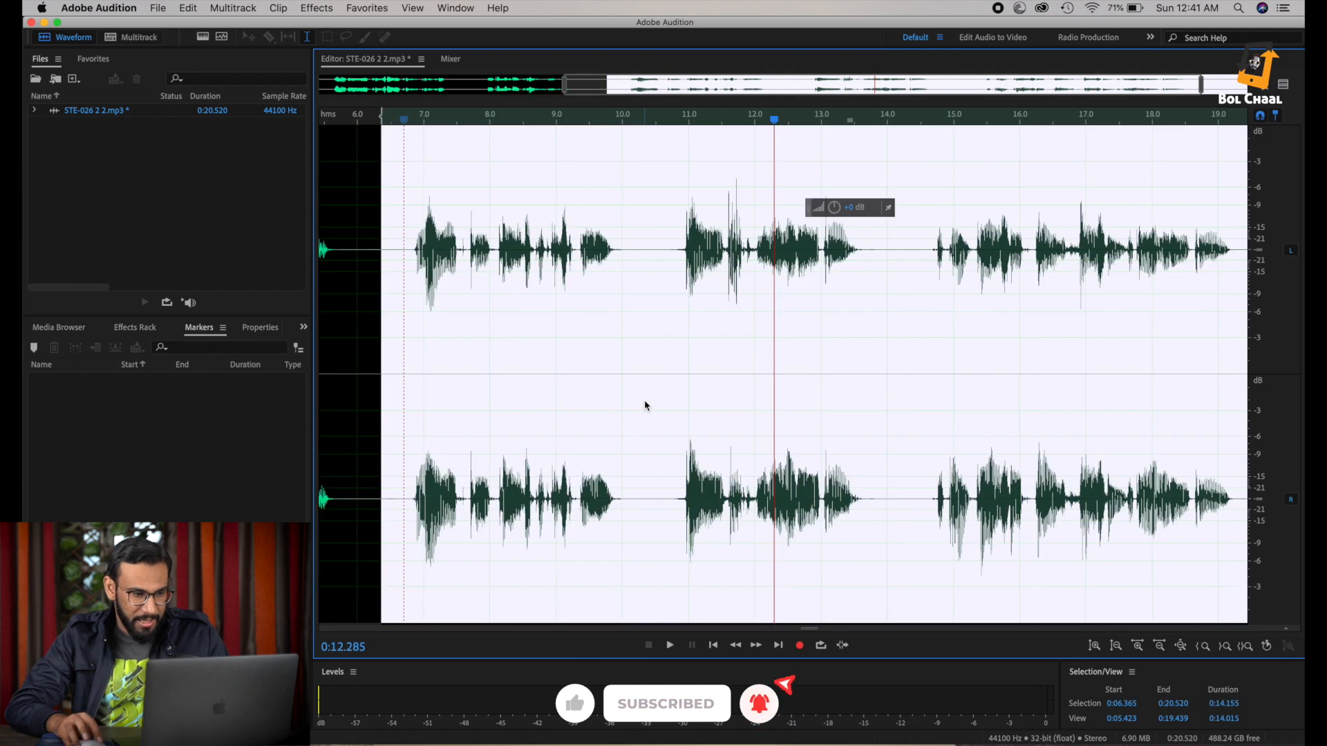
Step: Select the audio from about 6.44 seconds to the end of the recording and open the Reverb effect for it
left_click(392, 298)
left_click_drag(386, 276, 1303, 340)
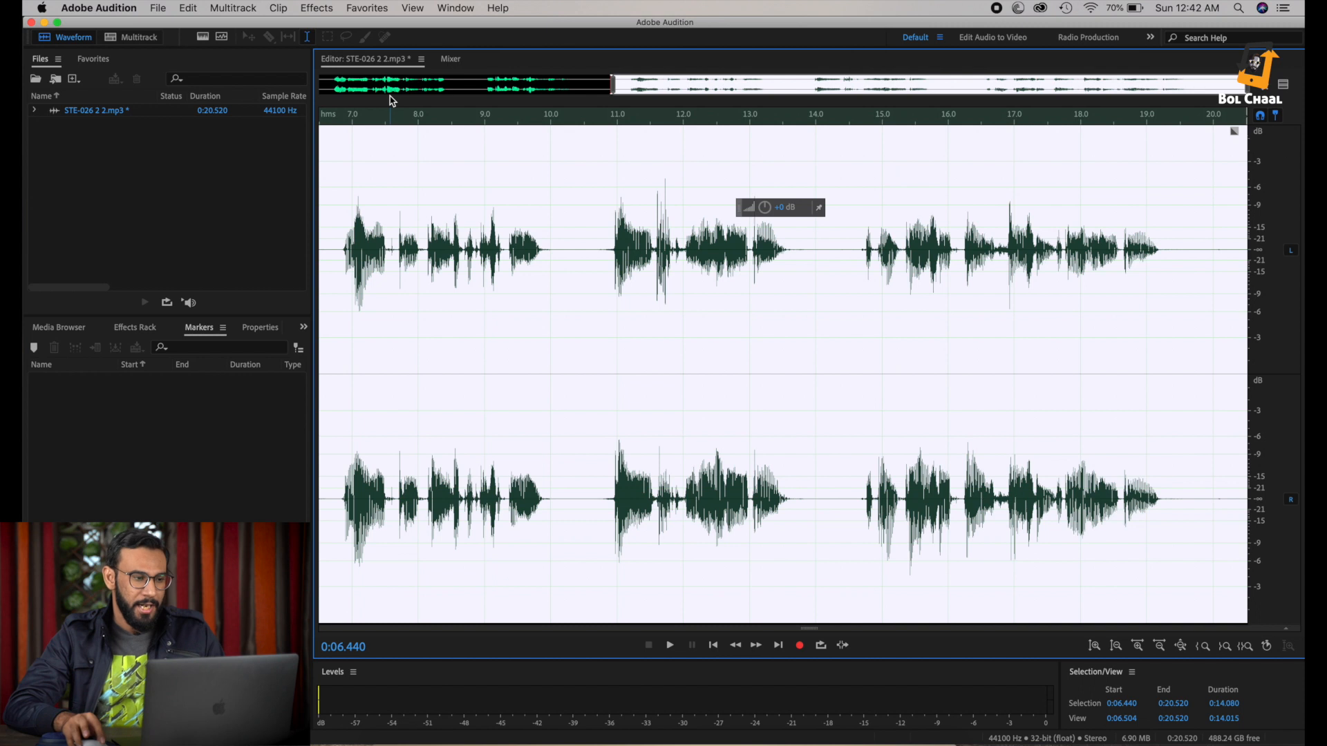
left_click(317, 9)
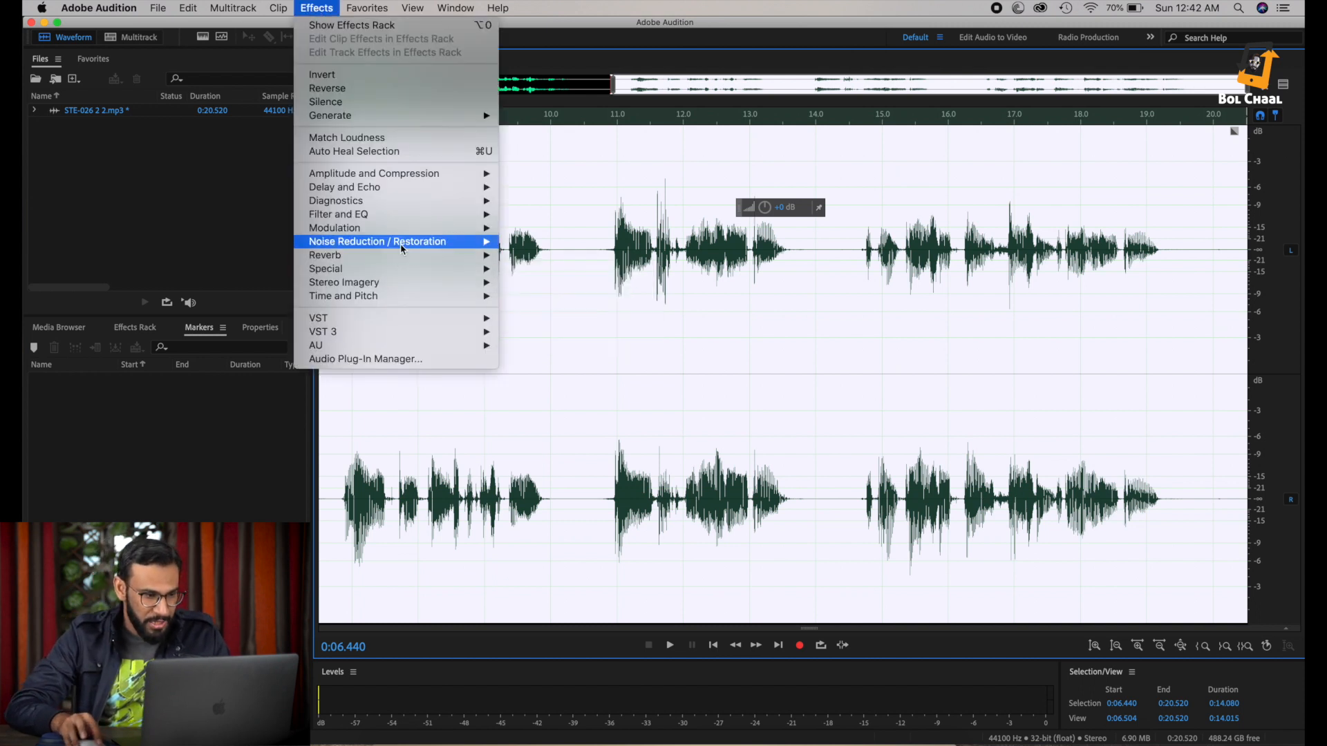
mouse_move(402, 259)
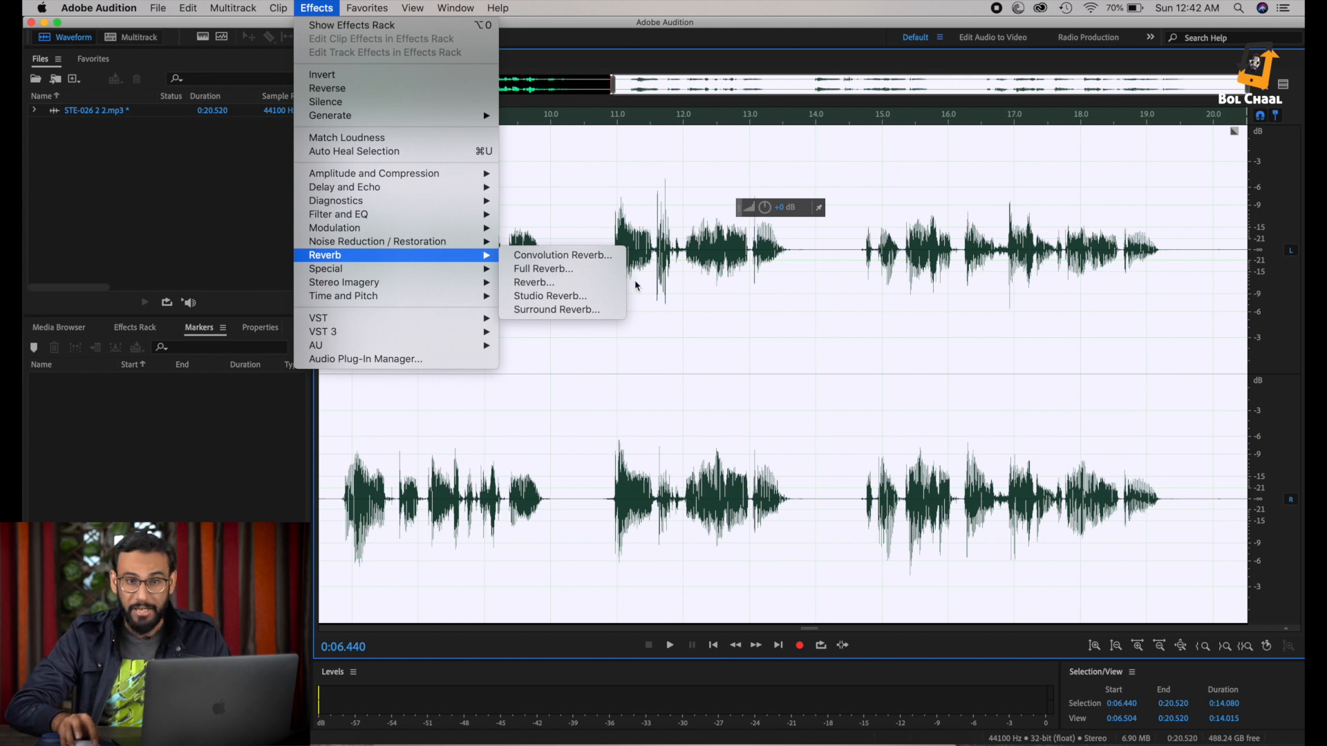
left_click(521, 283)
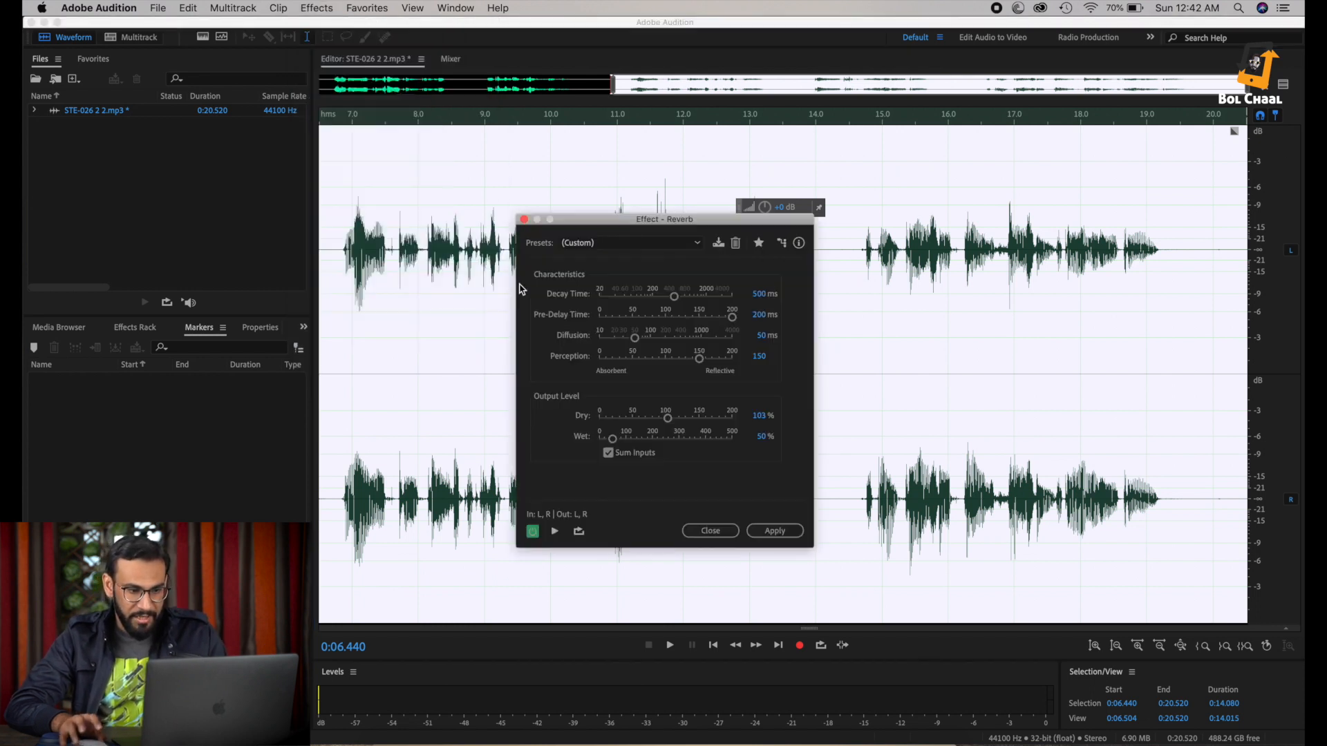
Step: Load the Pumping Reverb preset and preview it on the selected audio
left_click(697, 243)
left_click(617, 257)
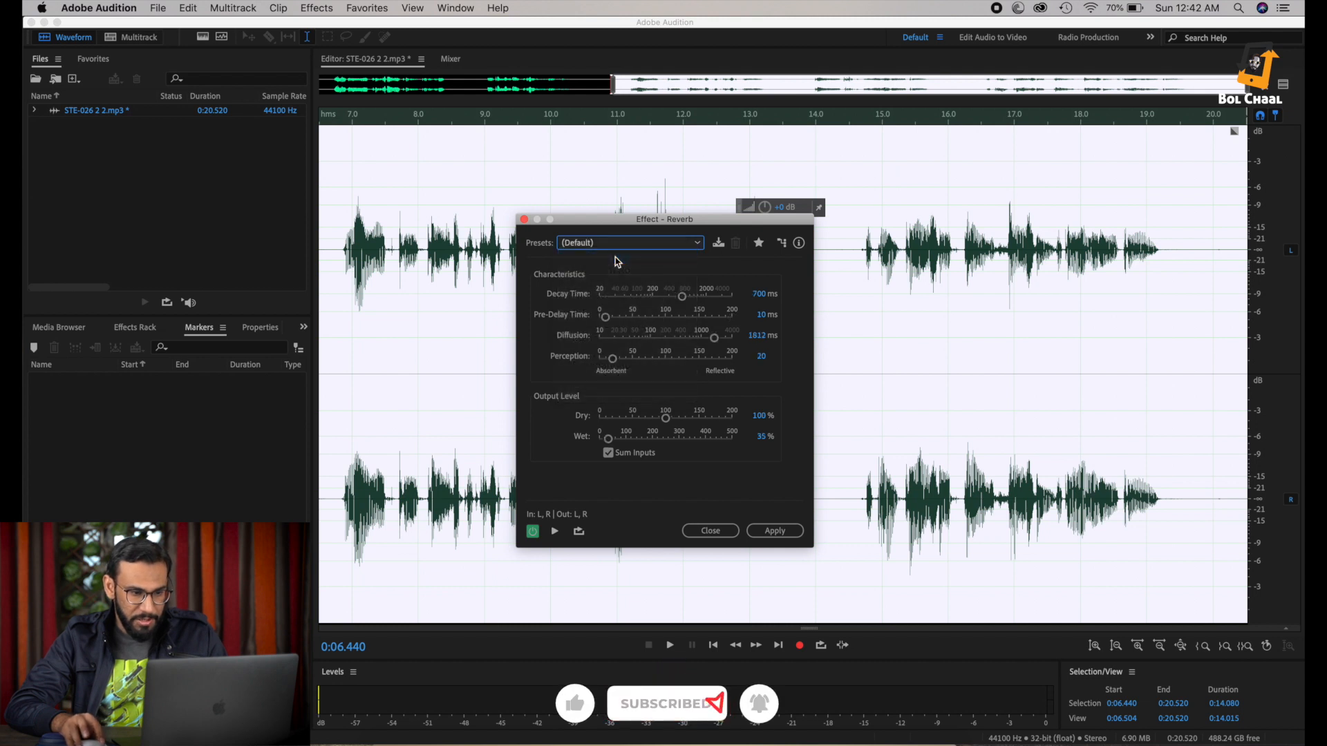
left_click(688, 245)
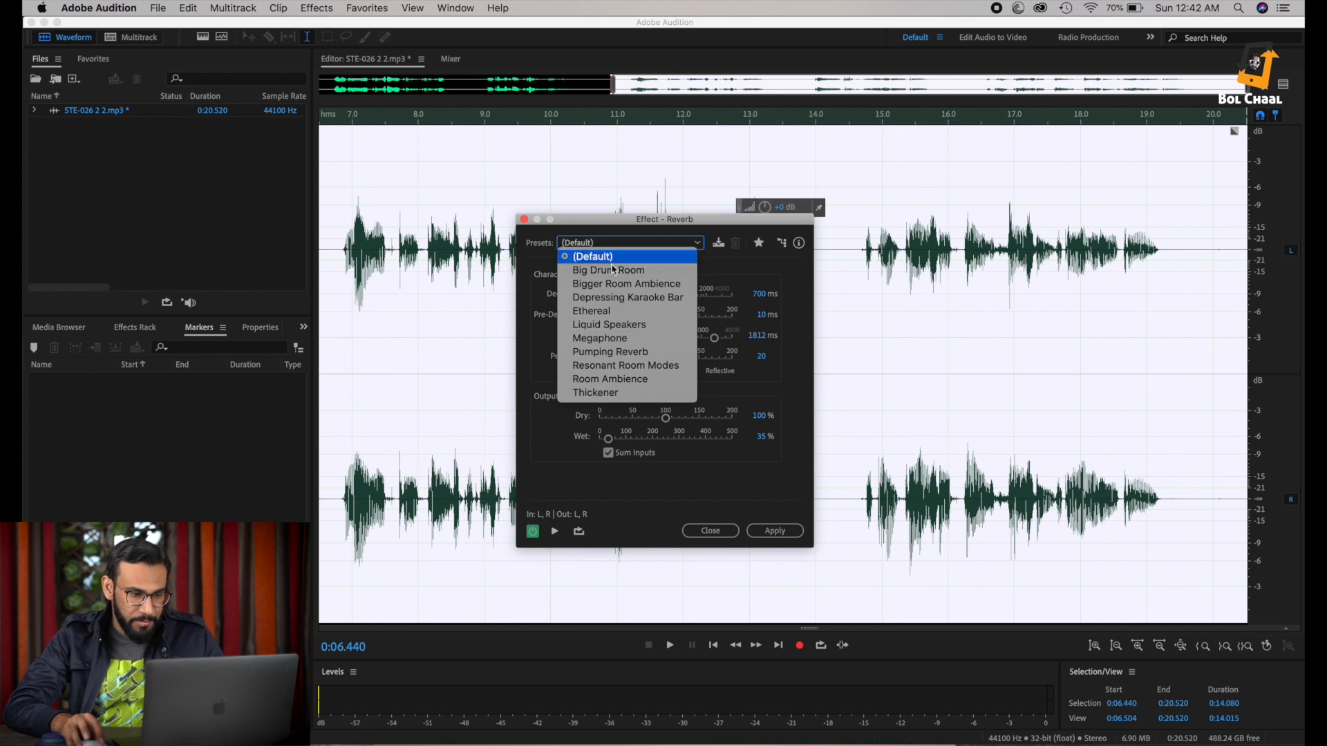
left_click(614, 353)
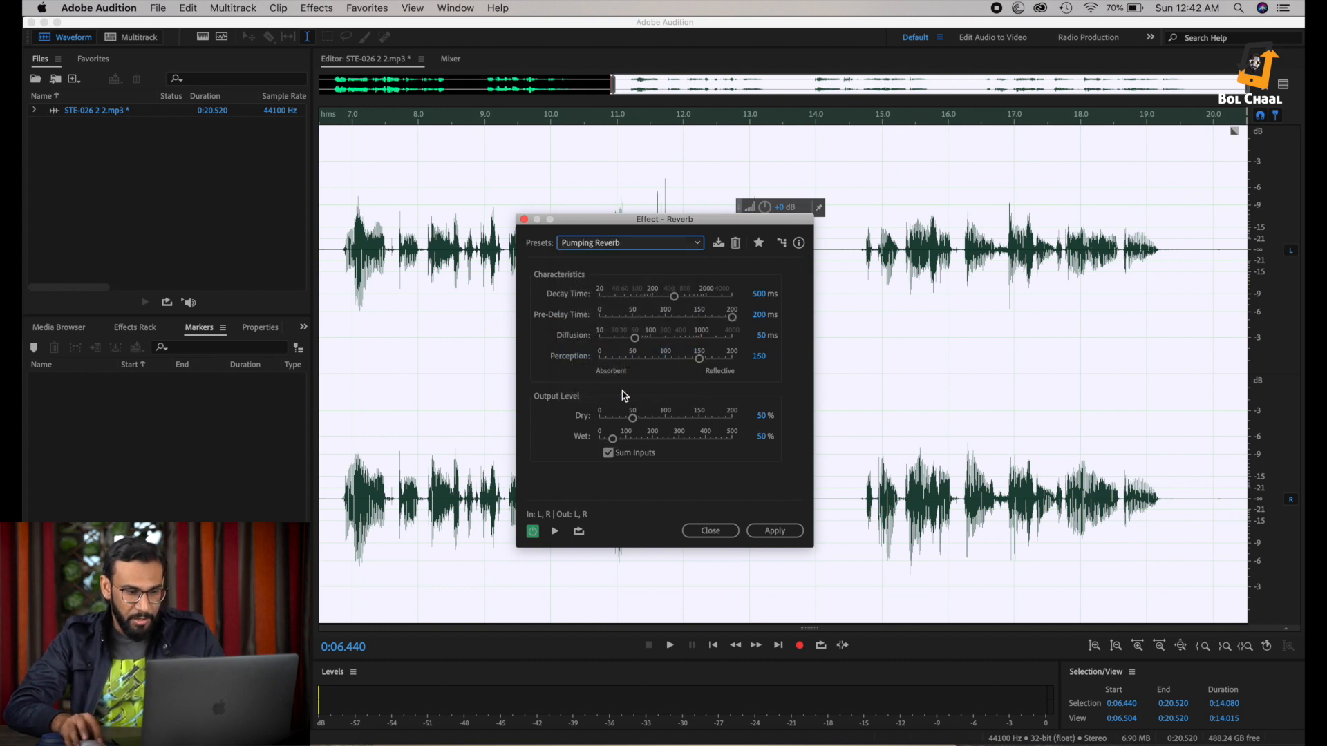
left_click(555, 532)
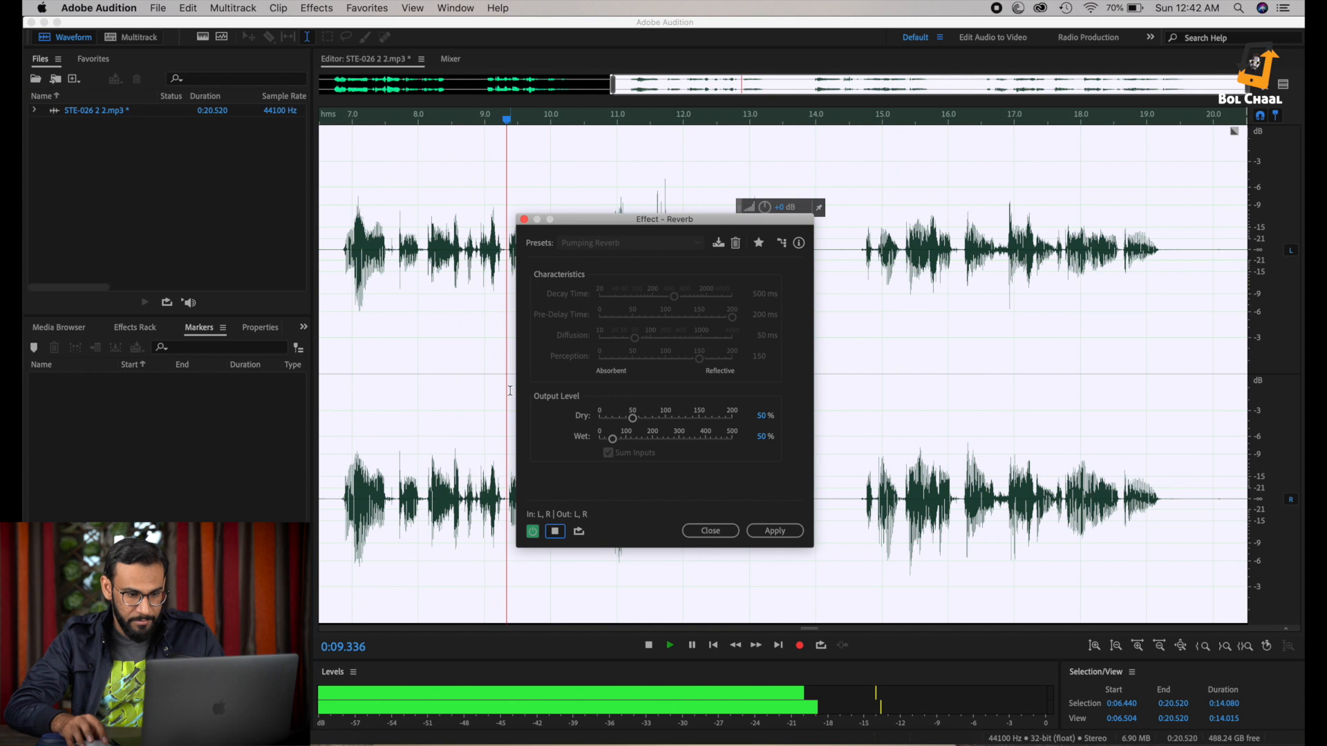
key("space")
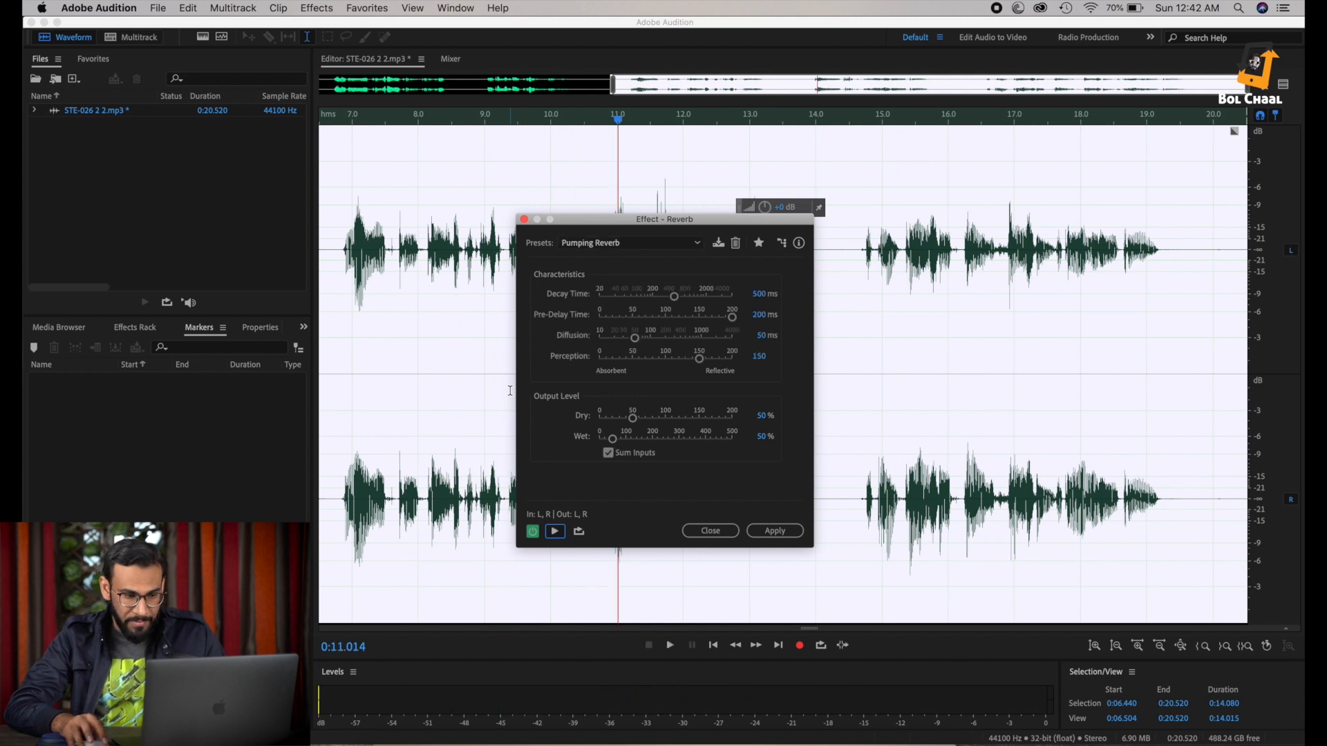
Step: Try a Dry output level of 100% and preview the reverb from about 6.7 seconds
left_click_drag(631, 419, 662, 419)
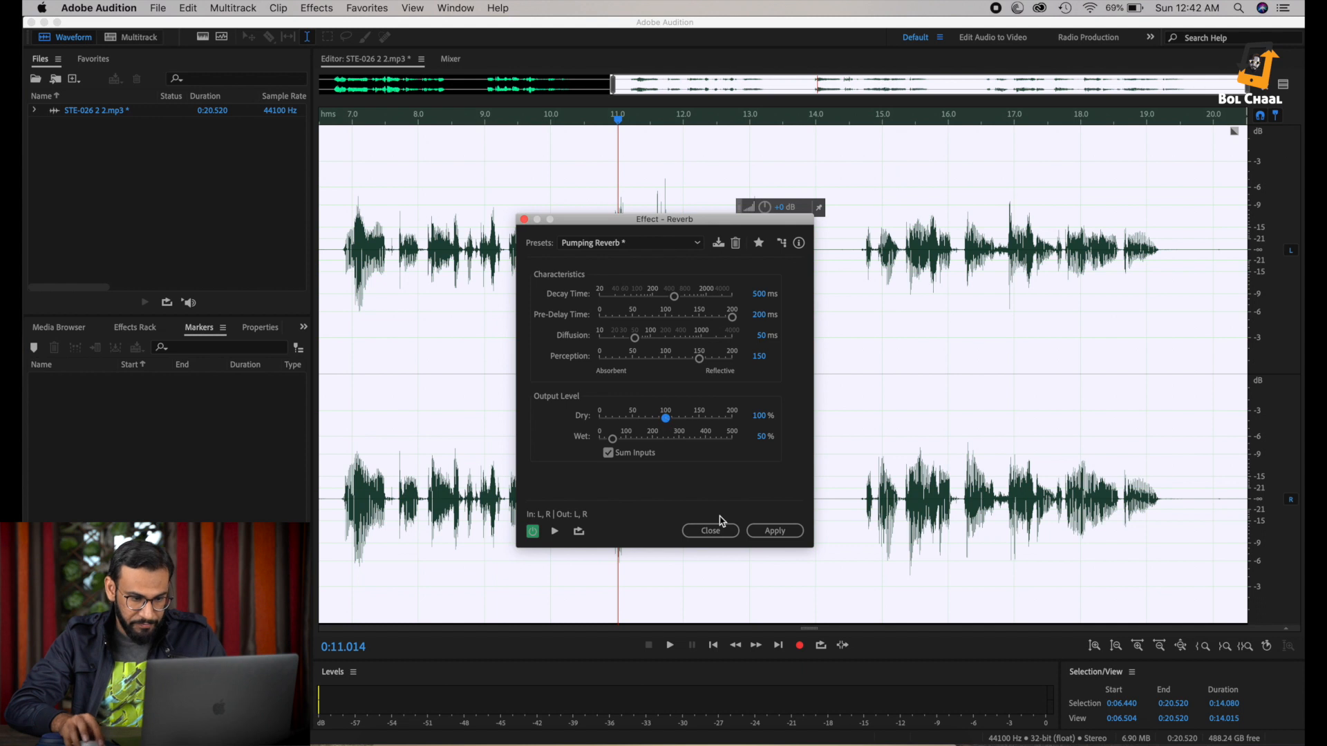
left_click_drag(620, 123, 330, 119)
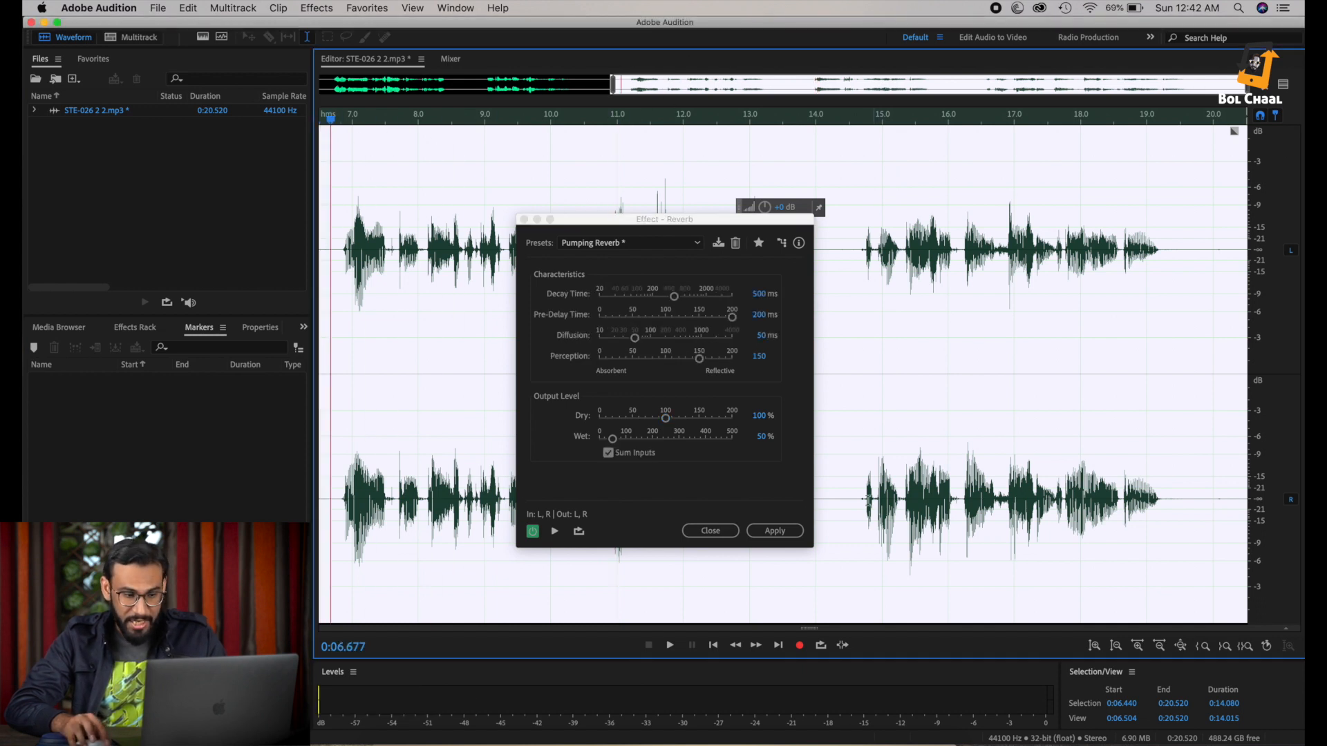
left_click(555, 532)
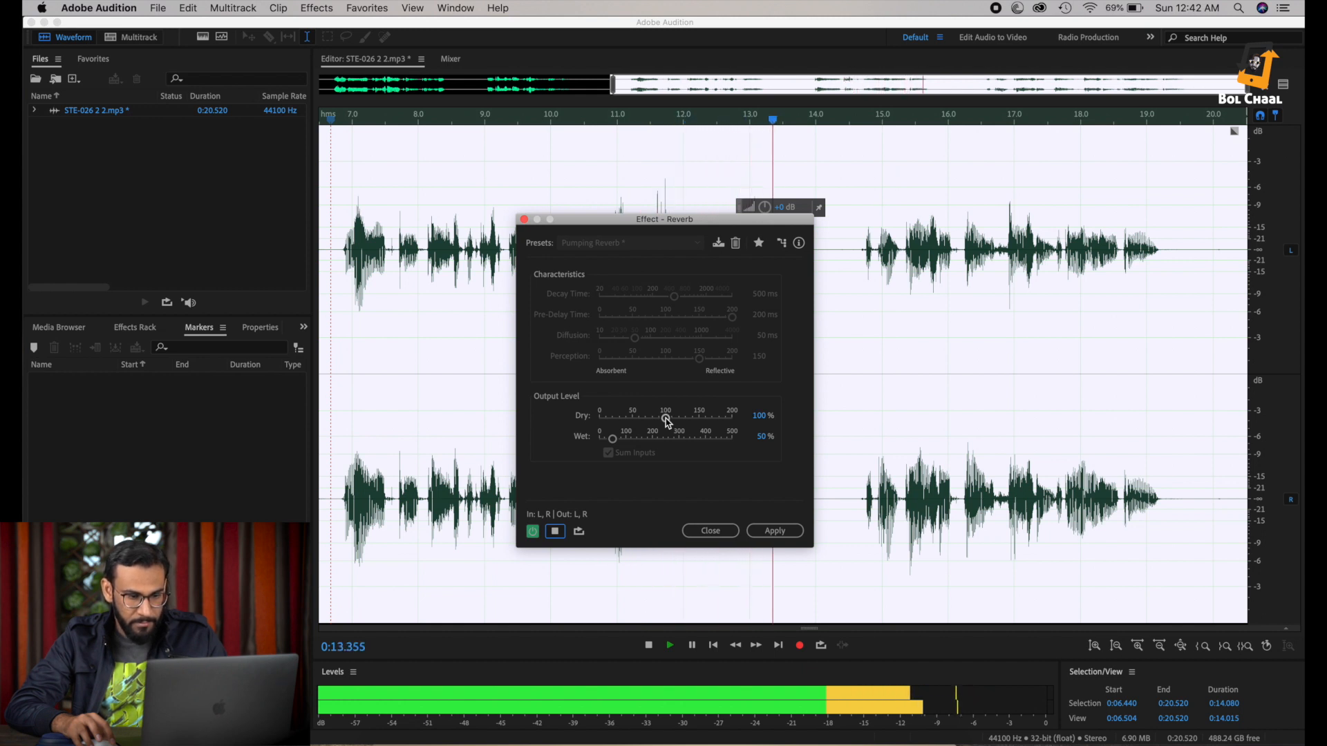
Step: Stop the preview, set the Dry output level to 120% and reselect the audio from about 6.5 seconds to the end
key("space")
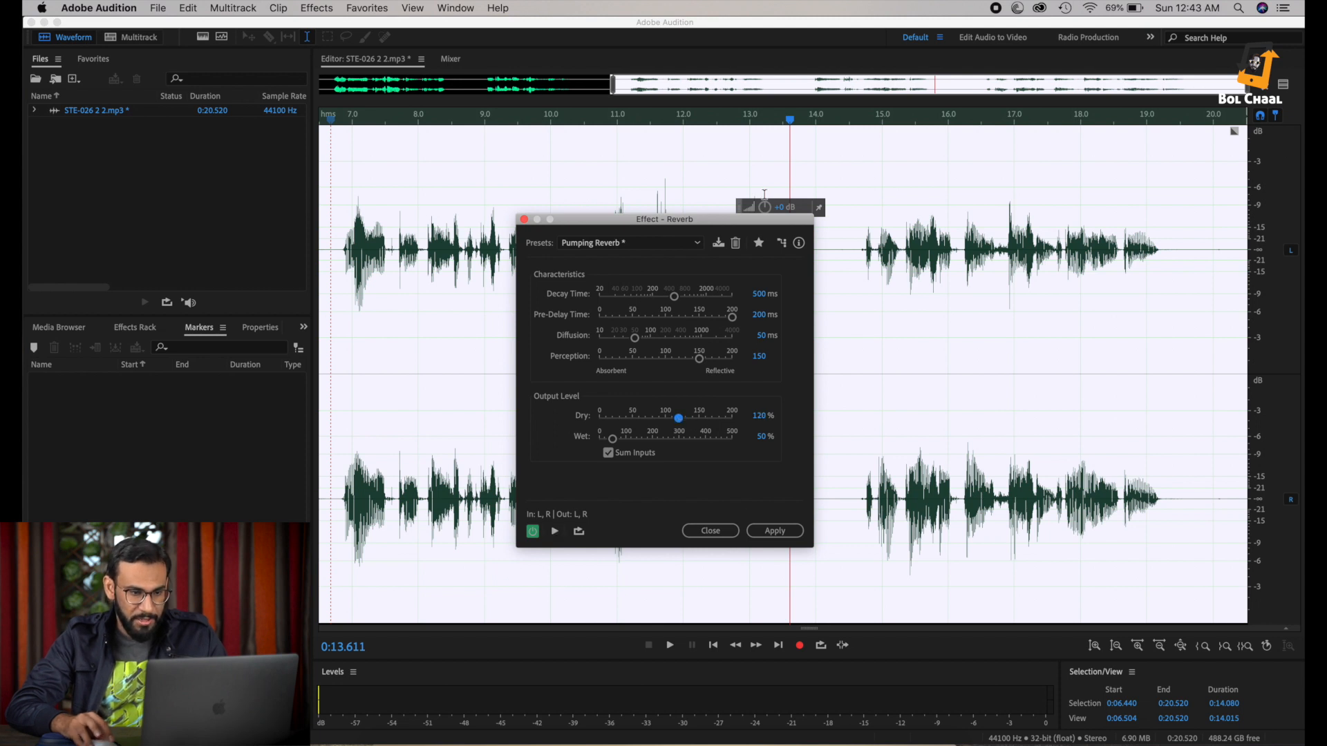
left_click_drag(789, 123, 380, 123)
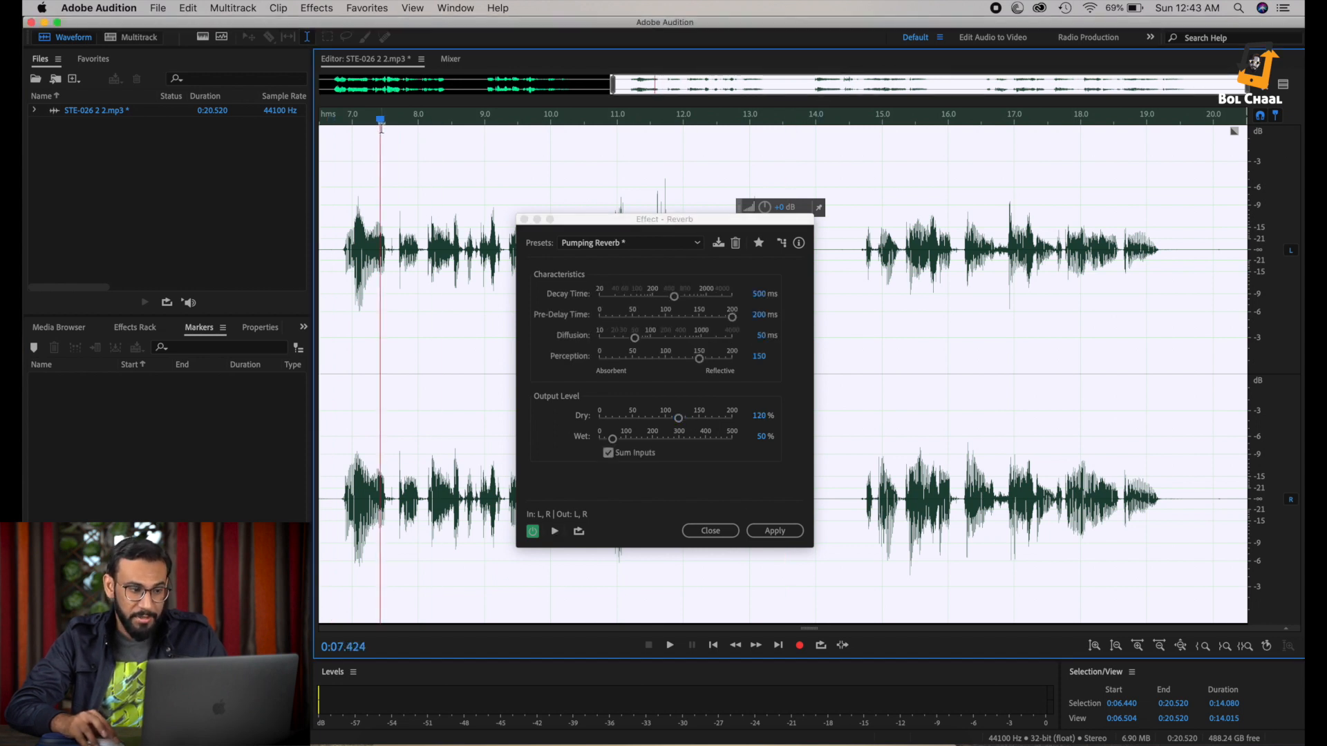
left_click(380, 134)
double_click(416, 140)
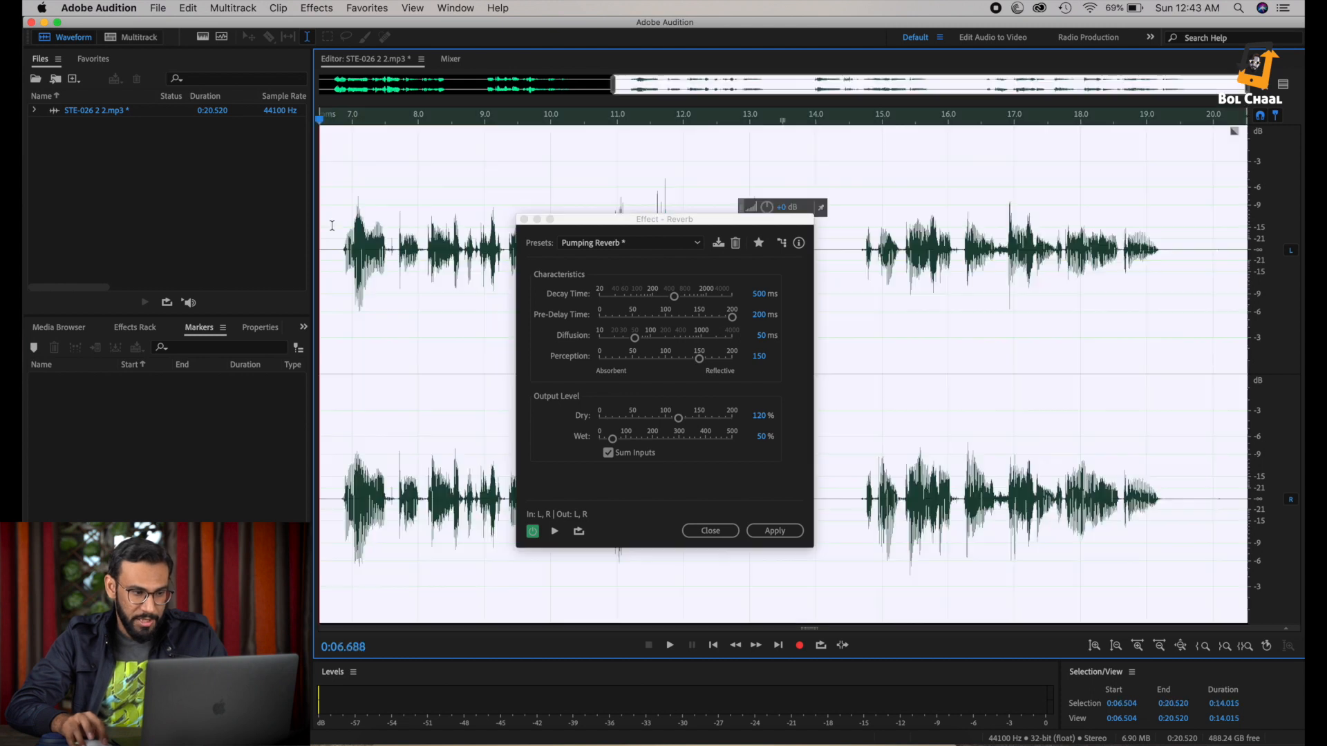
Step: Preview the adjusted reverb and apply it to the selected audio
left_click(554, 532)
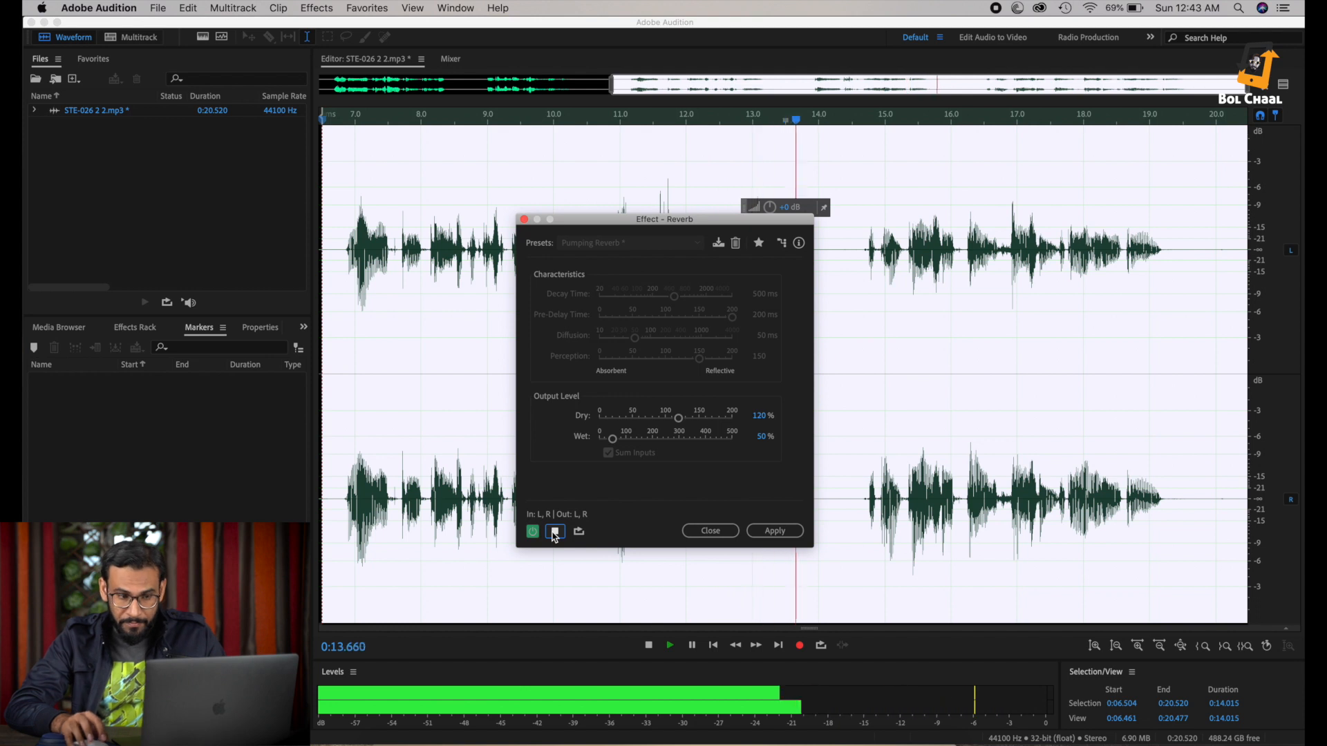
left_click(555, 533)
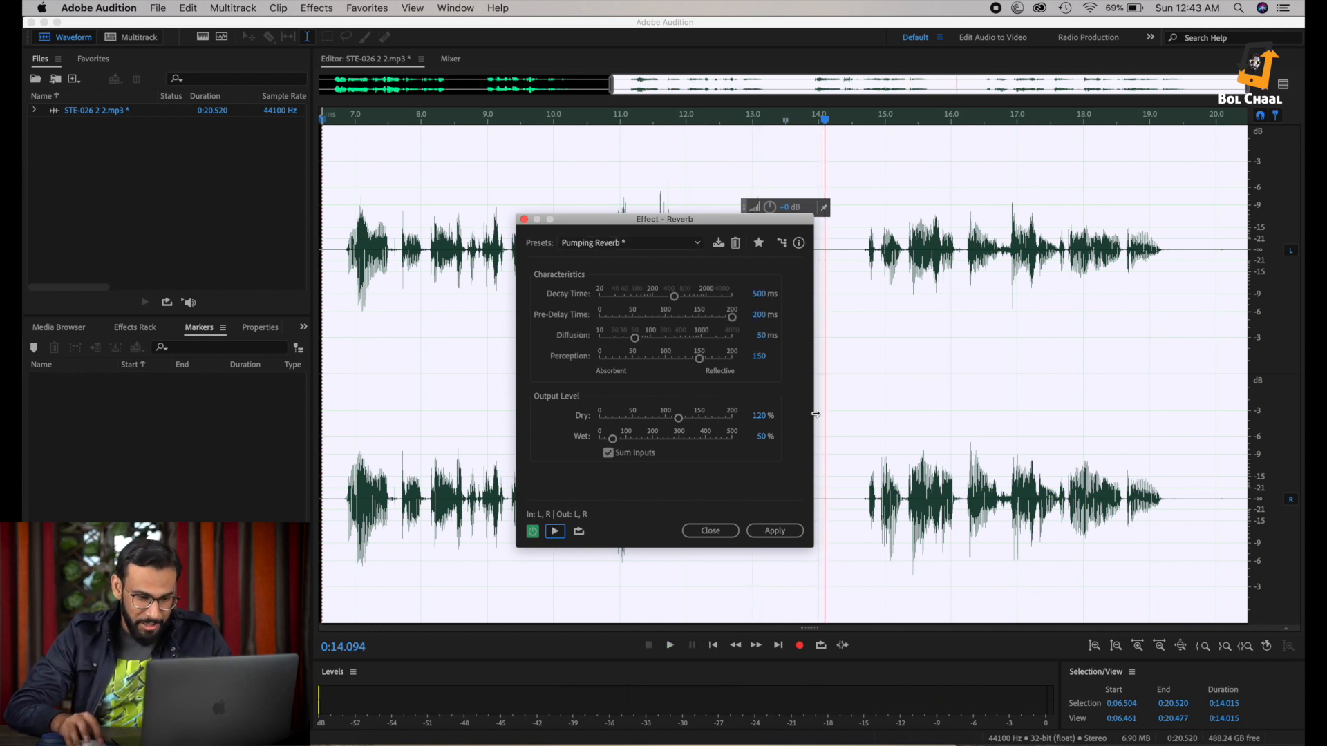
left_click(773, 530)
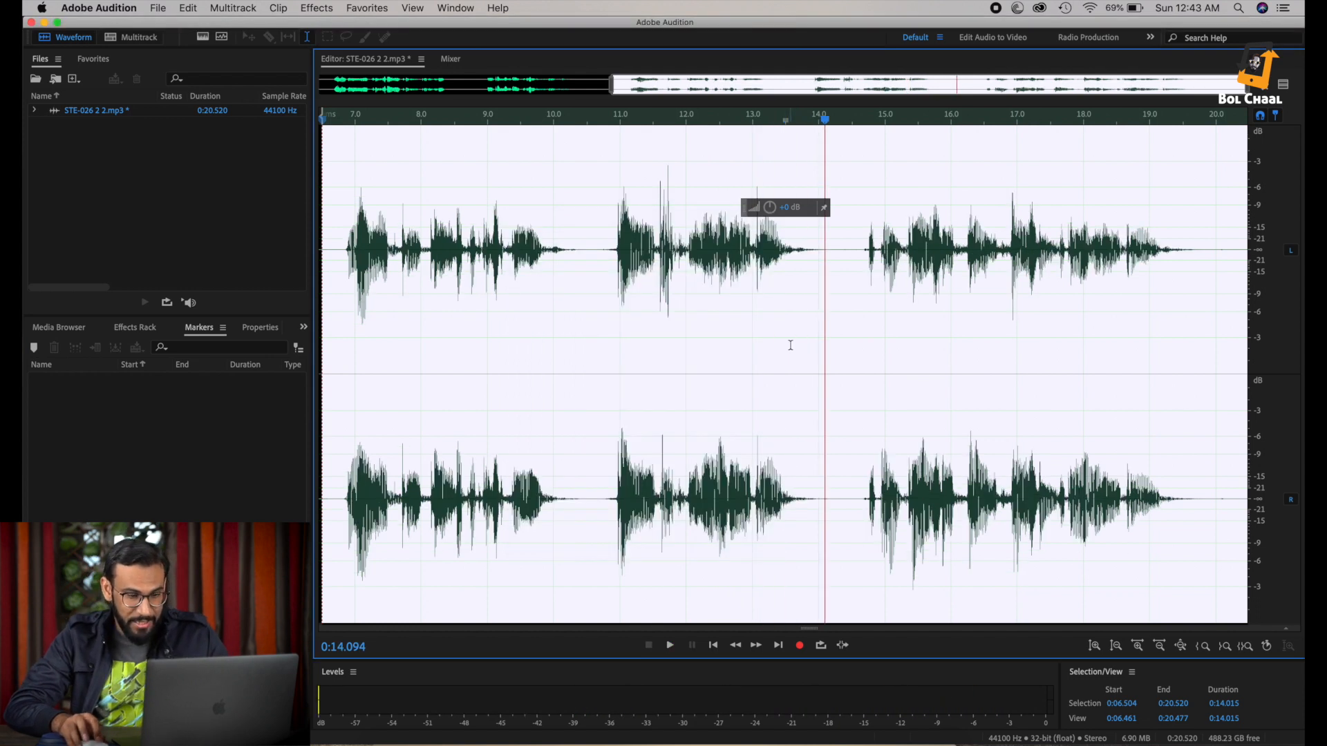
Step: Show the full waveform, clear the selection and play the recording from about 0.16 seconds
key("backslash")
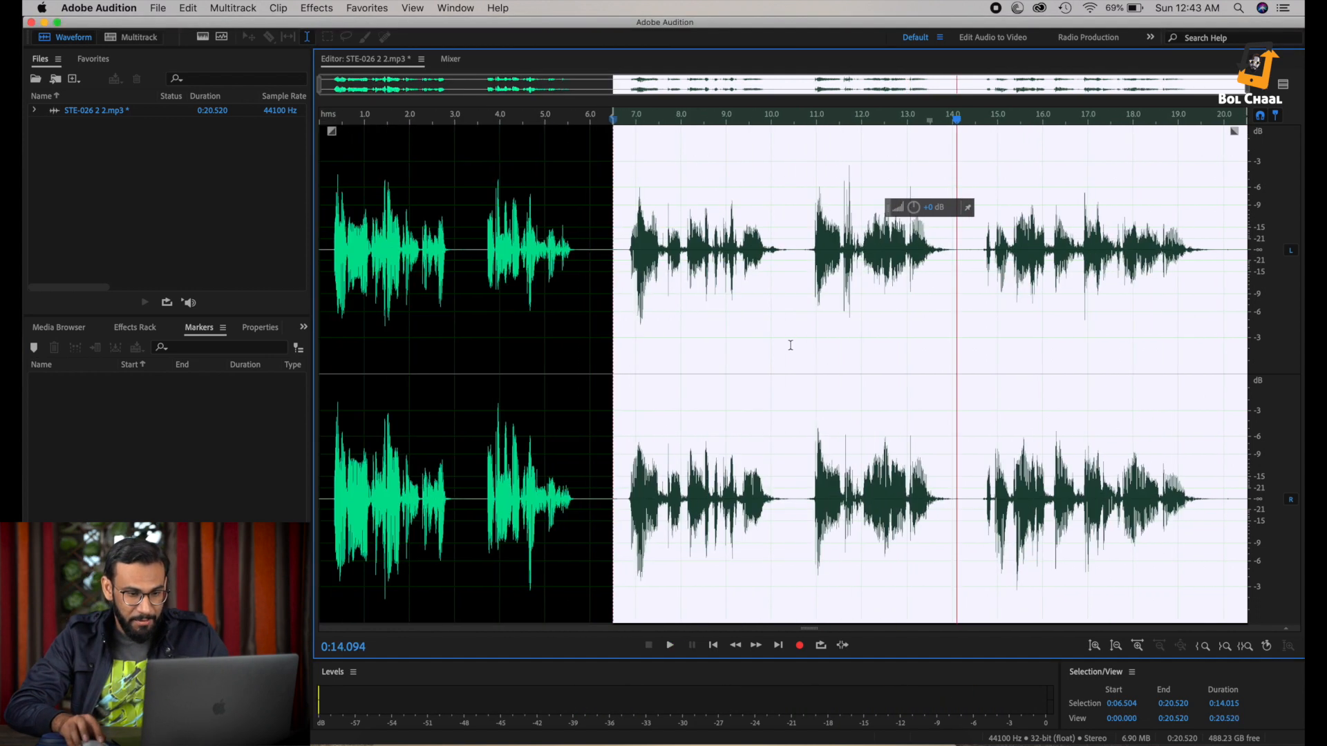
left_click(328, 253)
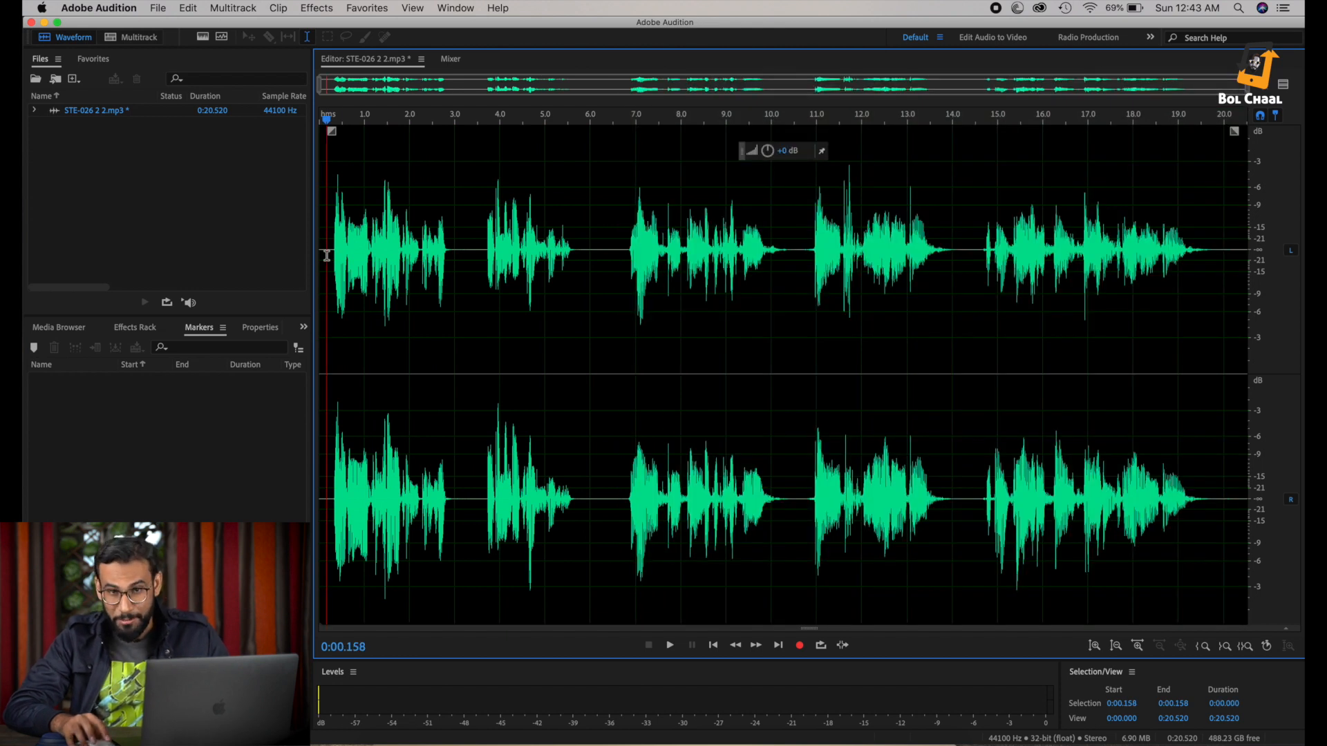
key("space")
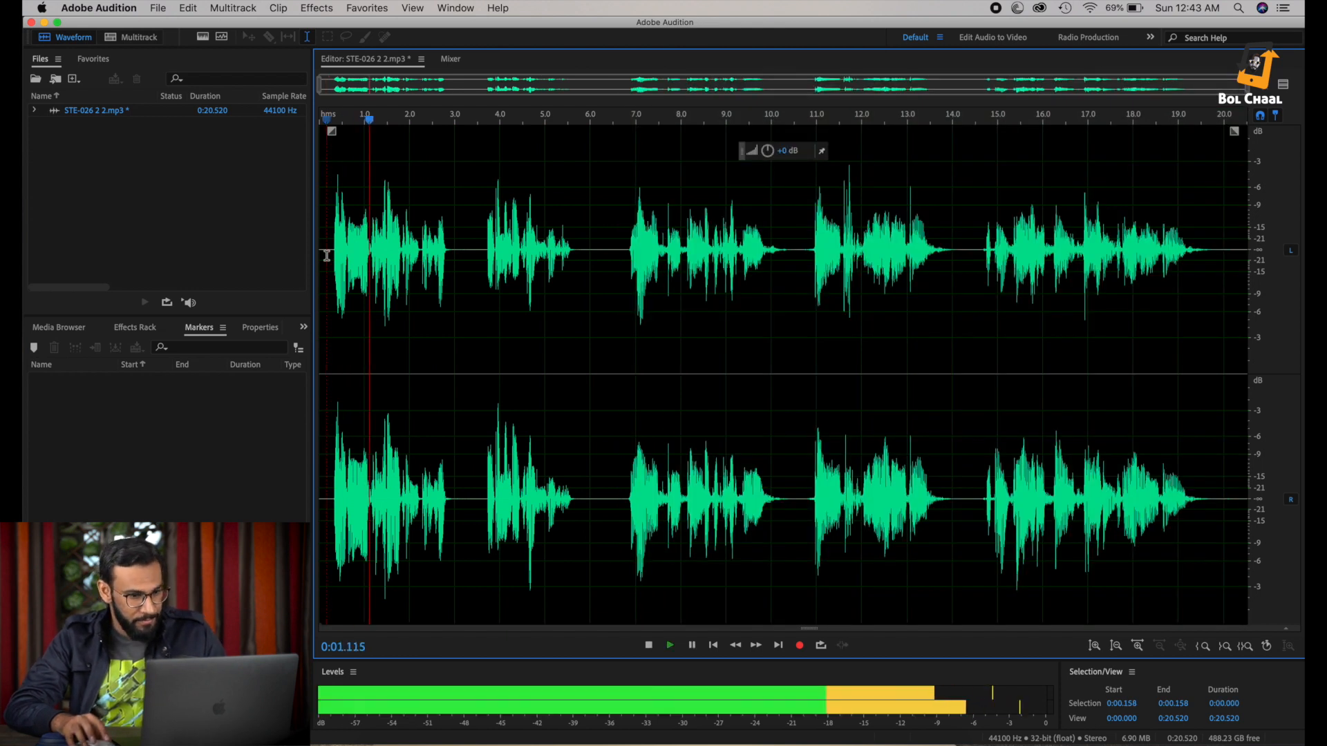